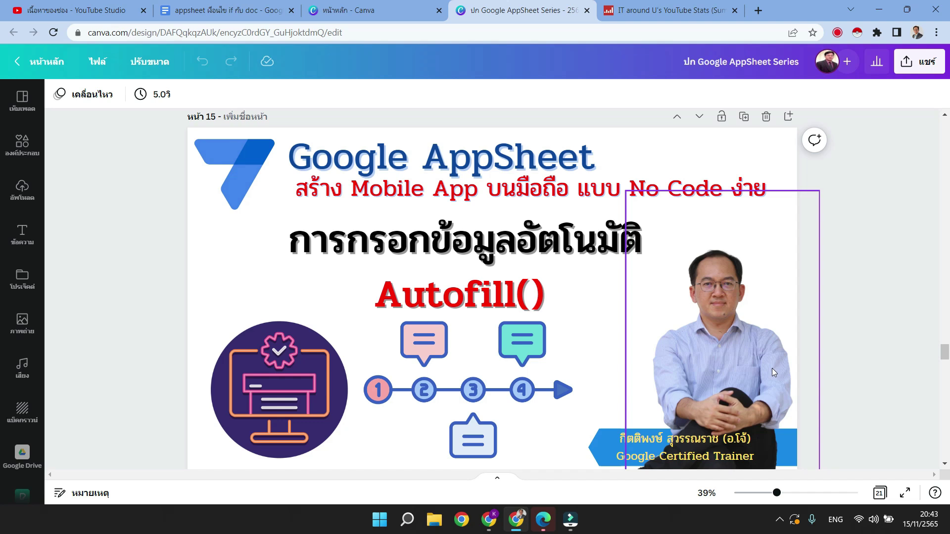
- Switch to the AppSheet editor and fill the InputData form preview with test values: 3 for ชื่อ and 33 for the other fields through ศาสนา
left_click(518, 524)
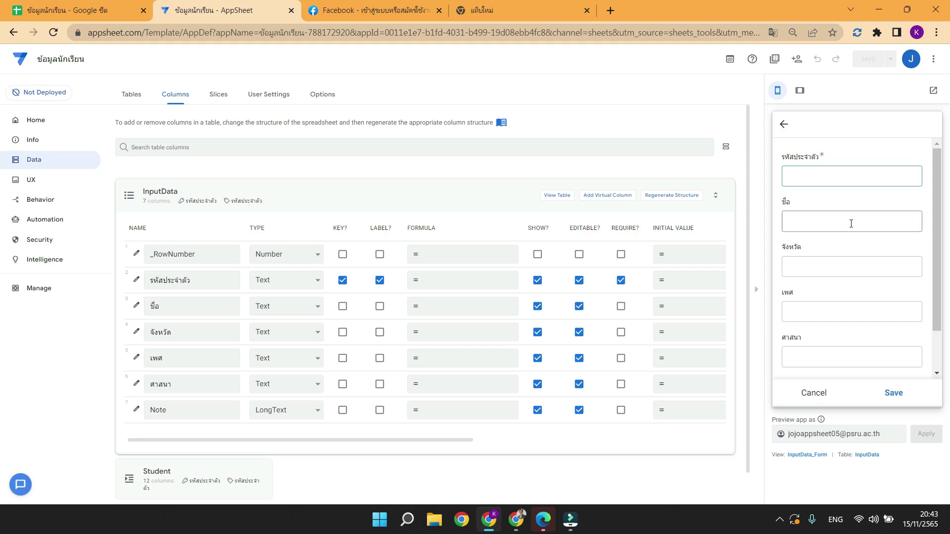
left_click(818, 177)
type("33")
left_click(830, 225)
type("3")
left_click(837, 271)
type("33")
left_click(832, 310)
type("33")
left_click(834, 360)
type("33")
double_click(834, 358)
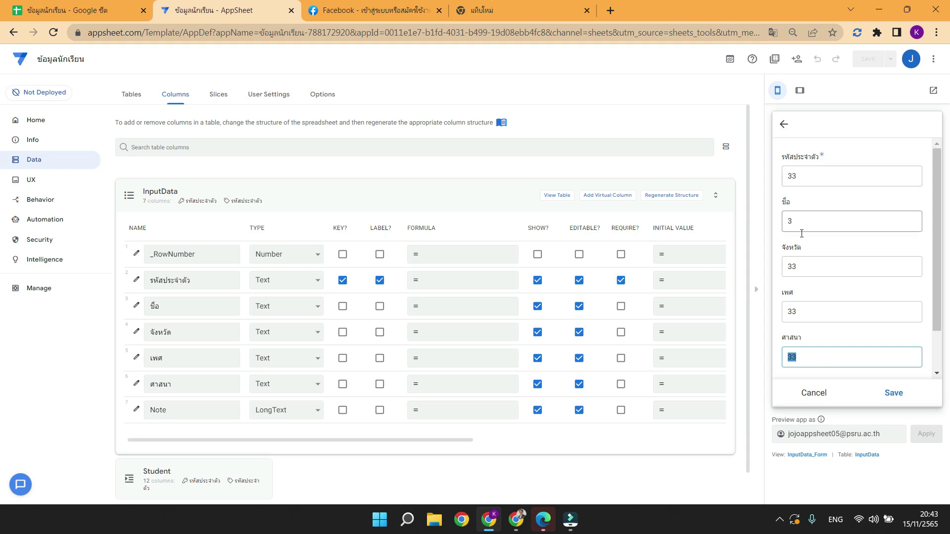
left_click(815, 395)
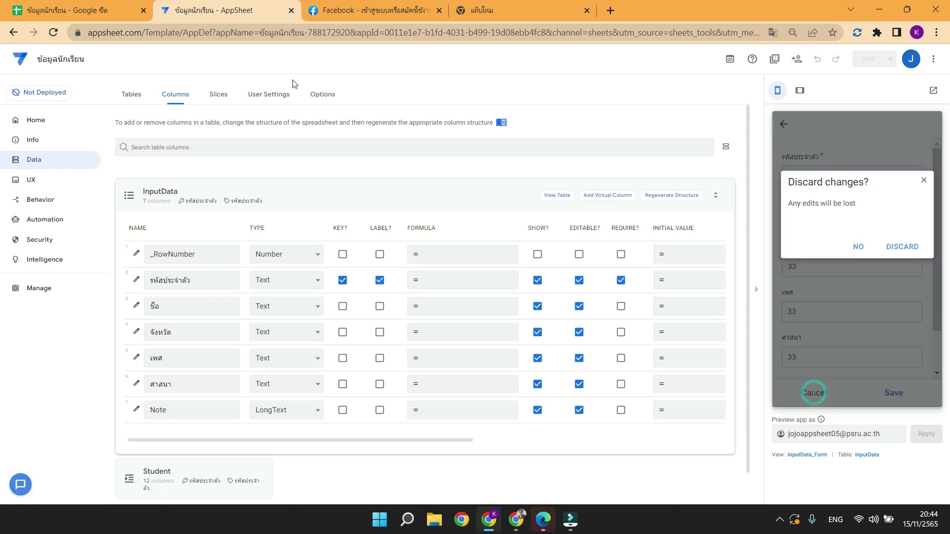
- Examine the InputData columns and the Student records in the ข้อมูลนักเรียน spreadsheet to compare their matching fields
left_click(71, 11)
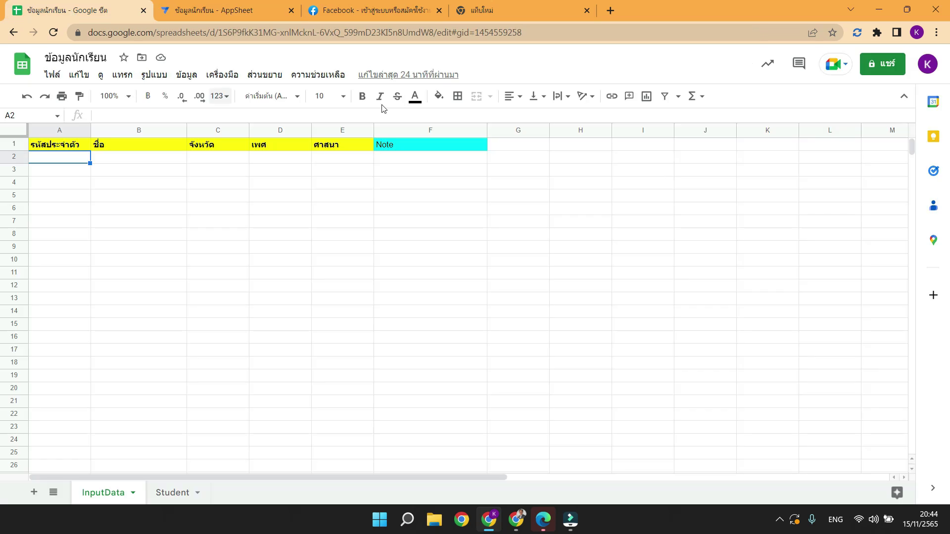
left_click(170, 493)
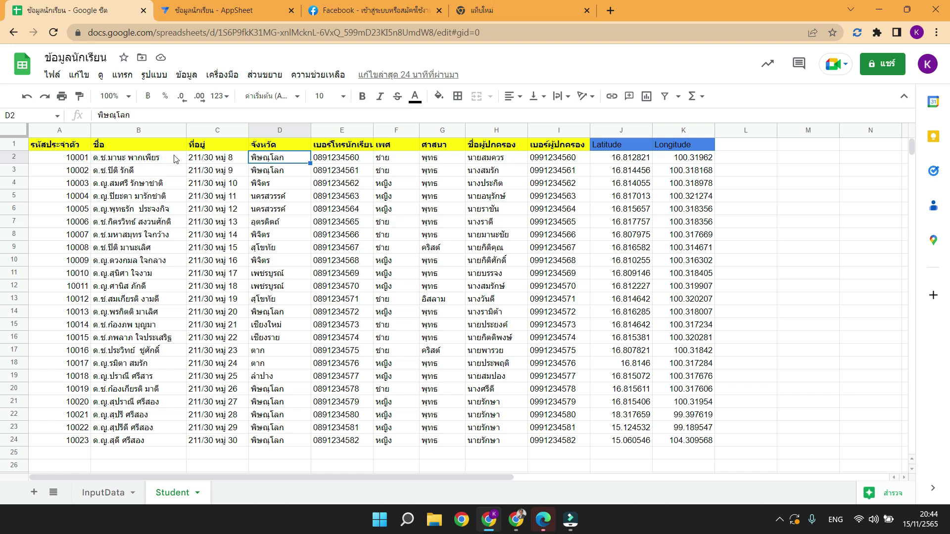
left_click(99, 493)
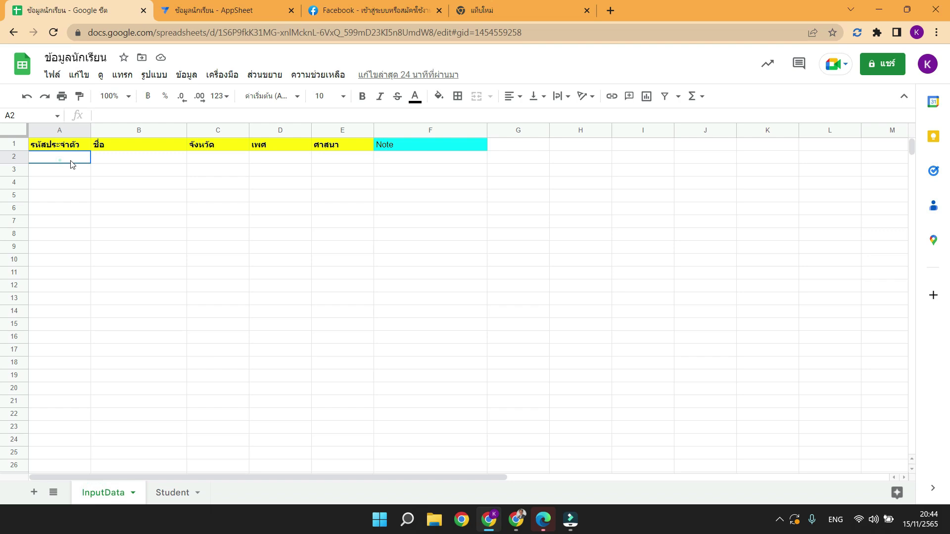
left_click(119, 156)
left_click(202, 157)
left_click(265, 157)
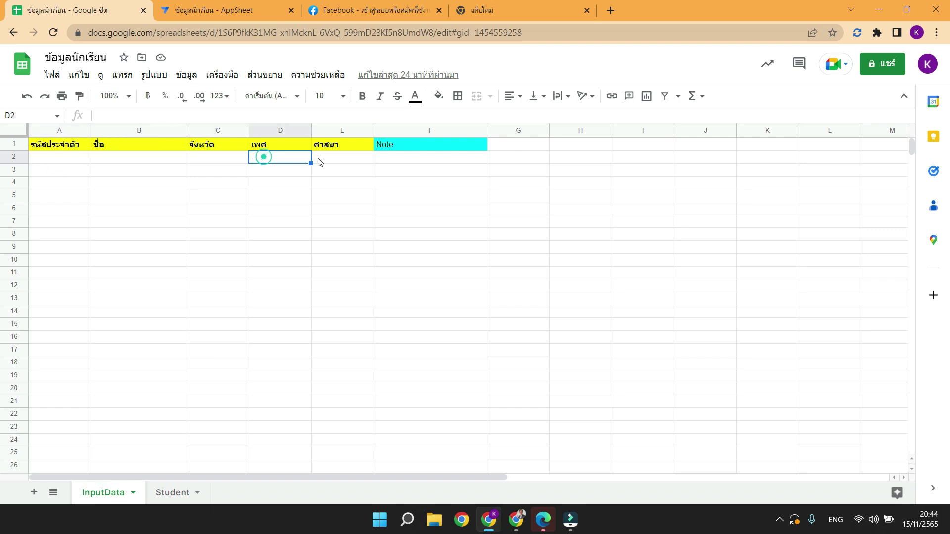
left_click(321, 158)
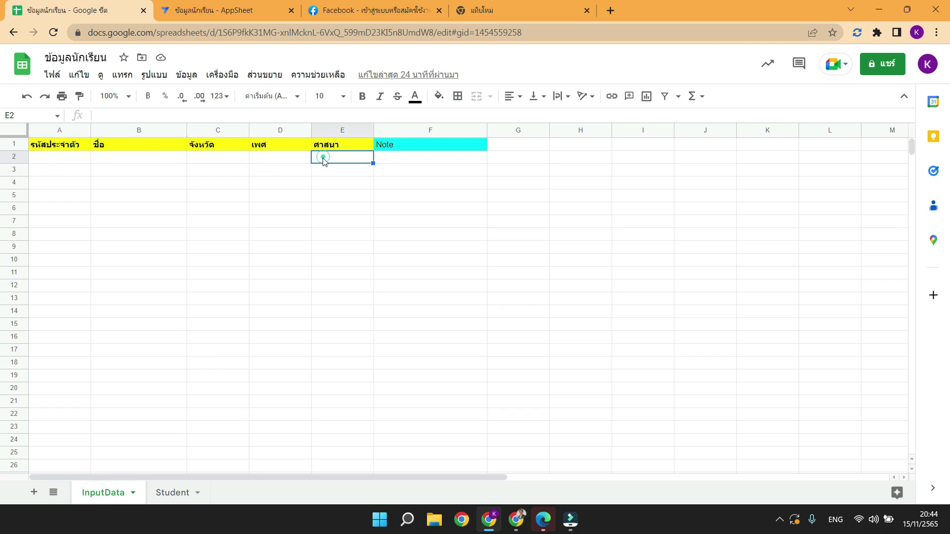
left_click(387, 159)
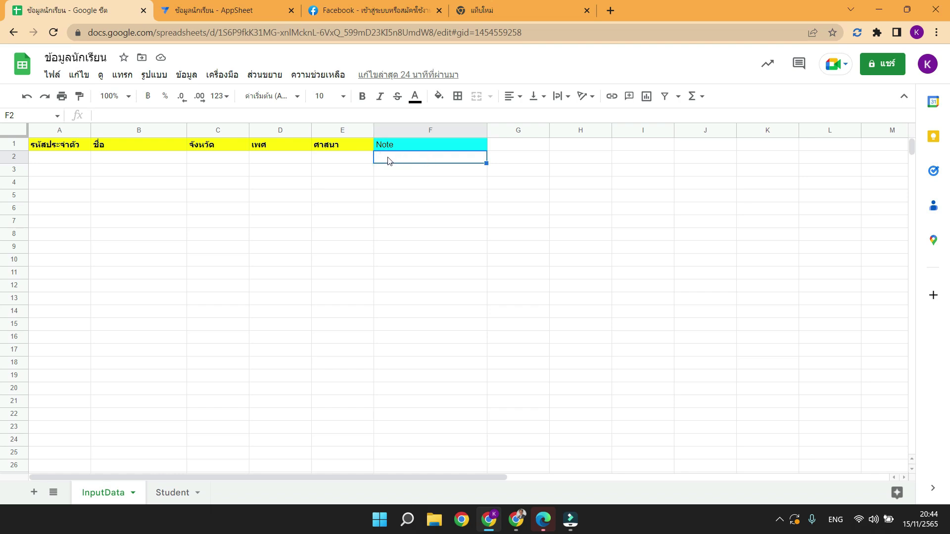
left_click(117, 161)
left_click(228, 156)
left_click(266, 157)
left_click(325, 157)
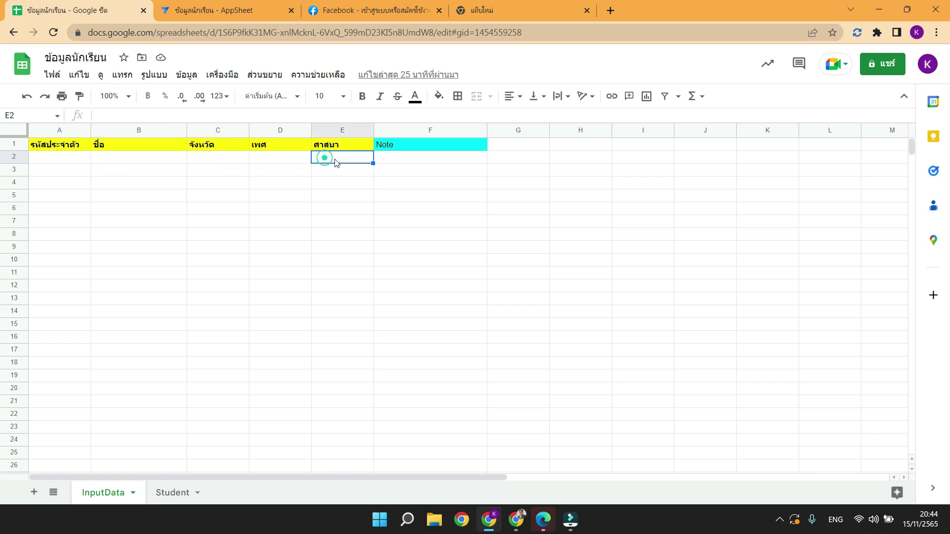
left_click(167, 494)
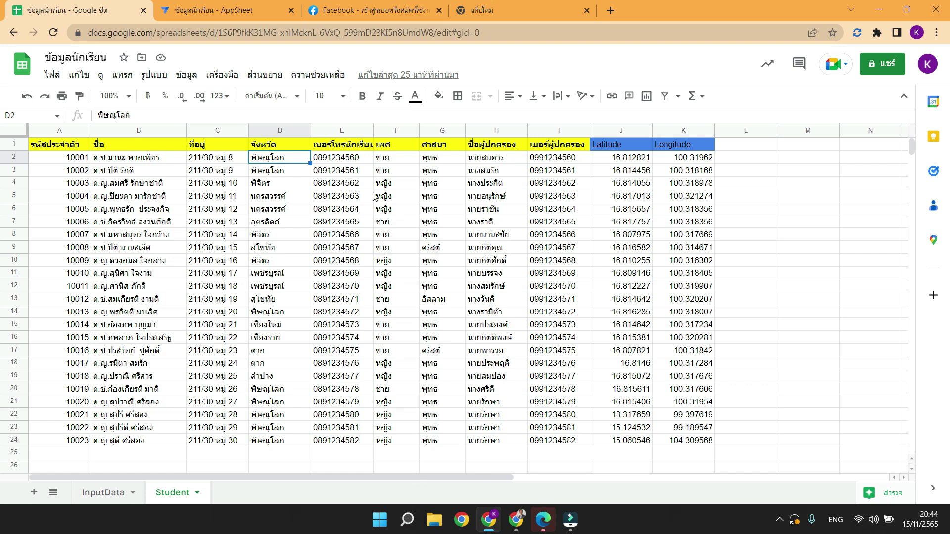
- Return to AppSheet and discard the unsaved test entry in the InputData form
left_click(246, 17)
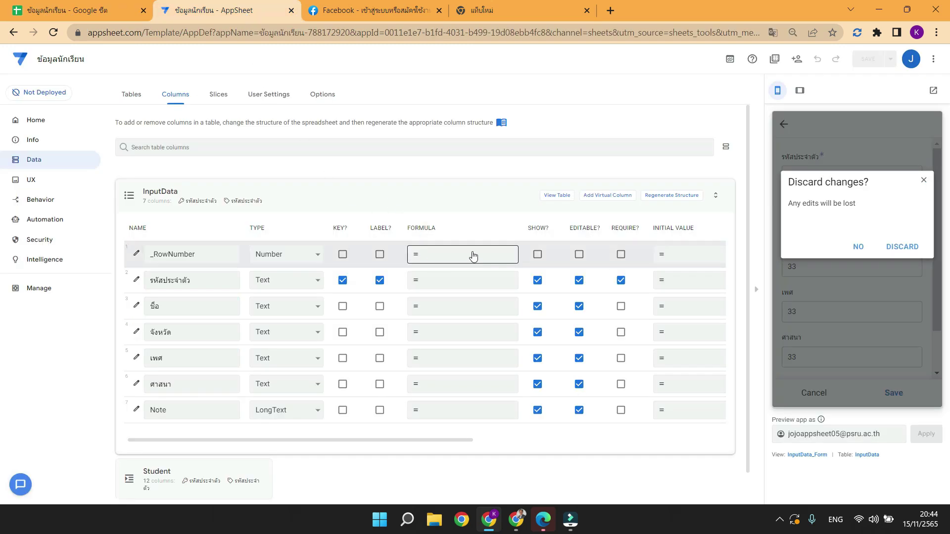
left_click(858, 247)
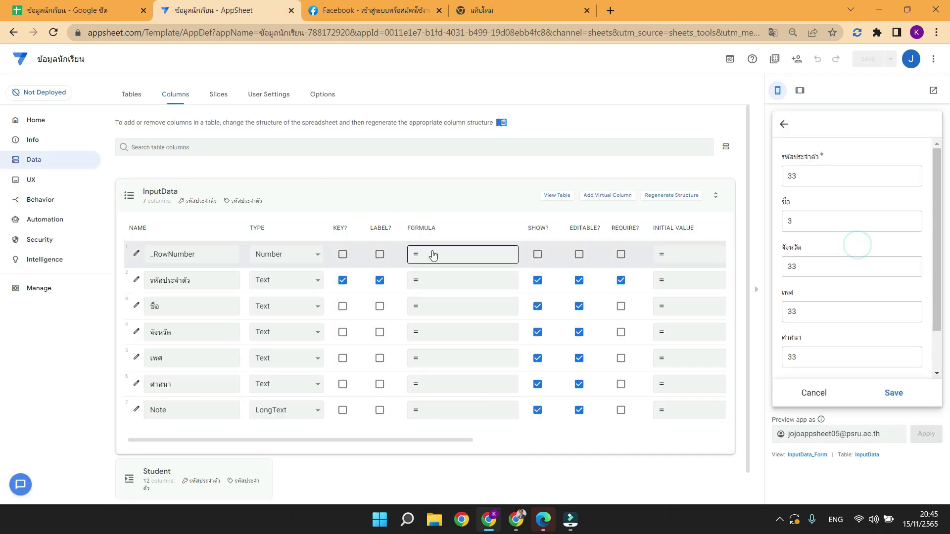
left_click(821, 394)
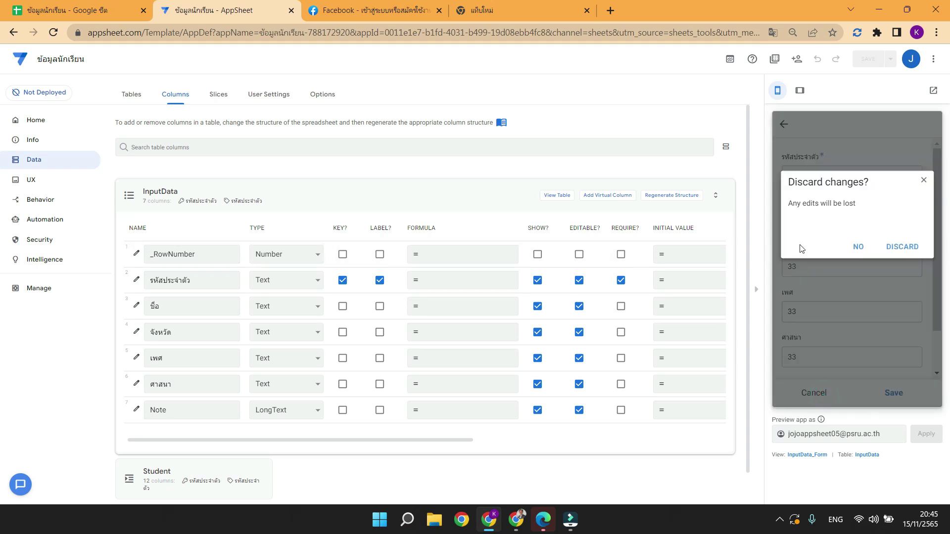
left_click(900, 248)
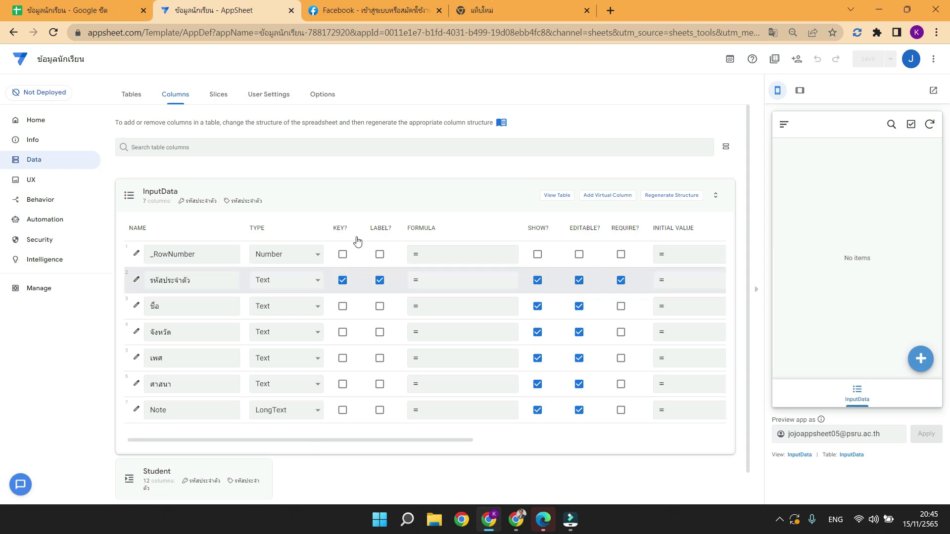
- Start the app formula of the ชื่อ column in the InputData table with lookup([_thisrow].[รหัสประจำตัว],
left_click(362, 191)
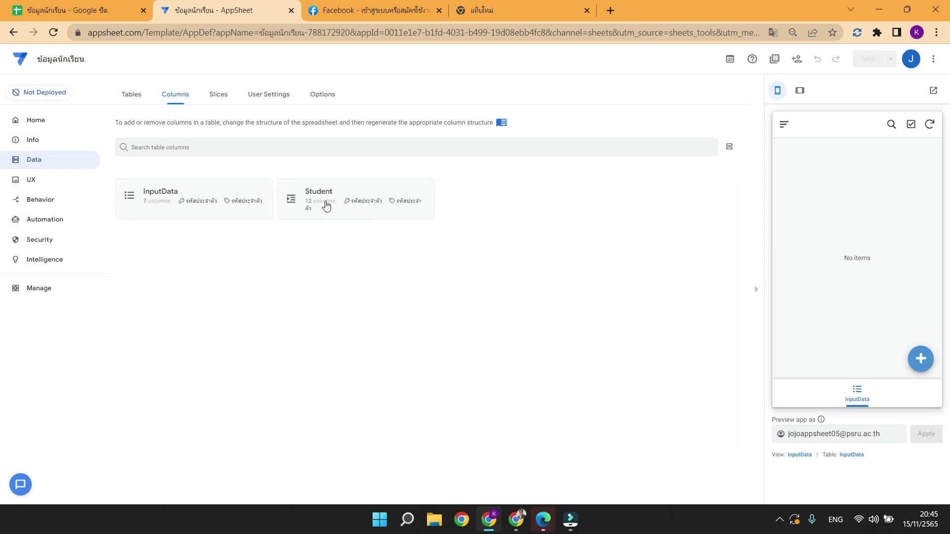
left_click(229, 194)
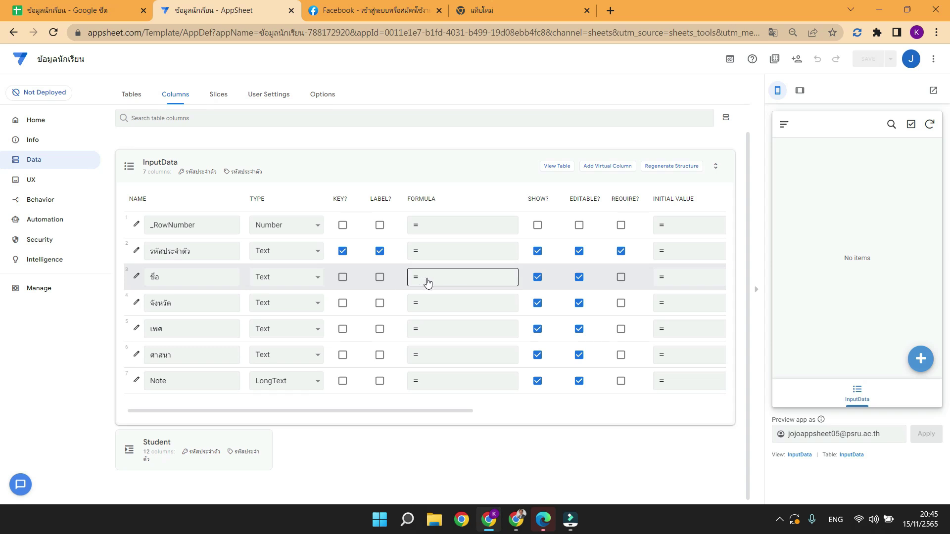
left_click(171, 276)
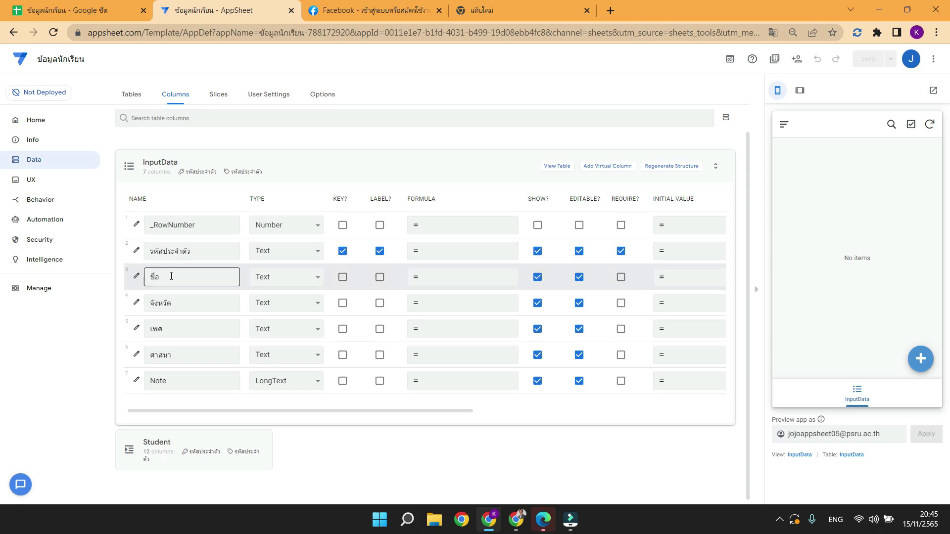
double_click(171, 276)
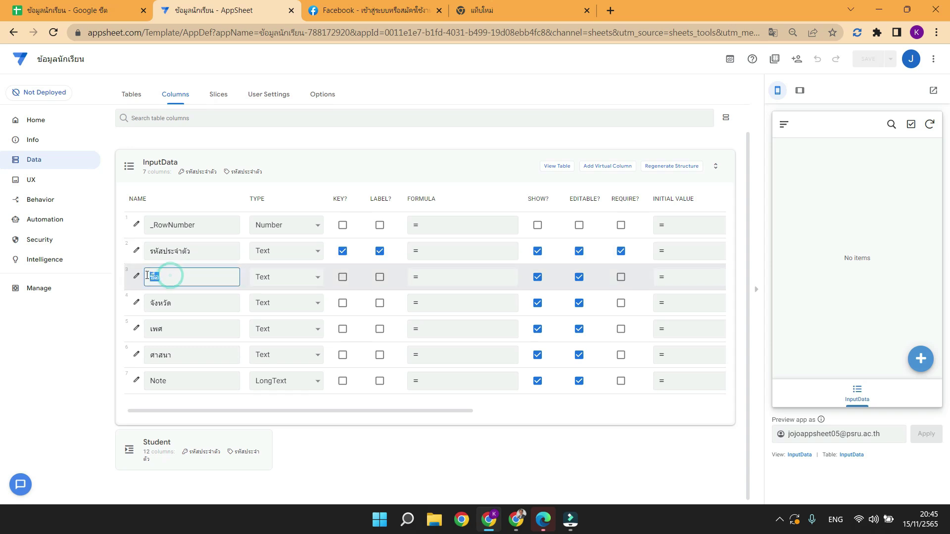
left_click(443, 280)
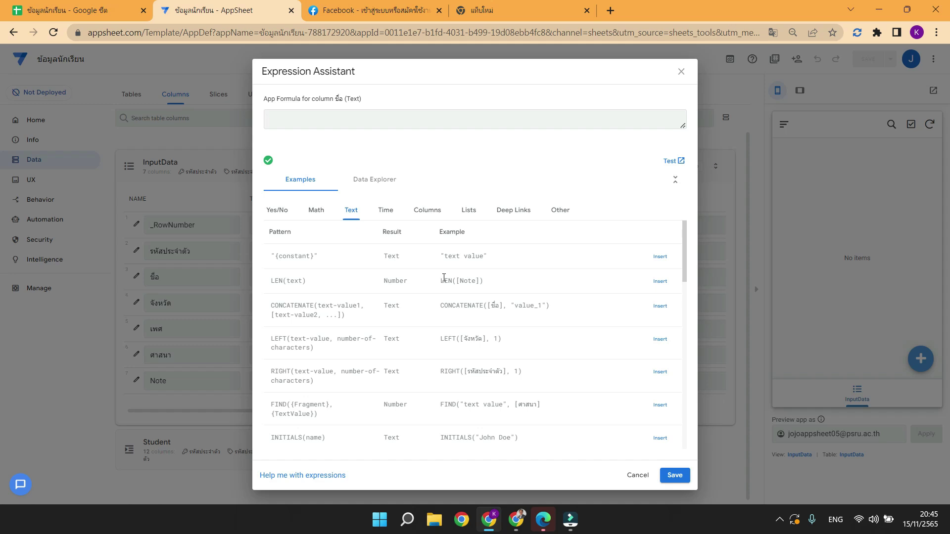
type("lookup([_thisrow")
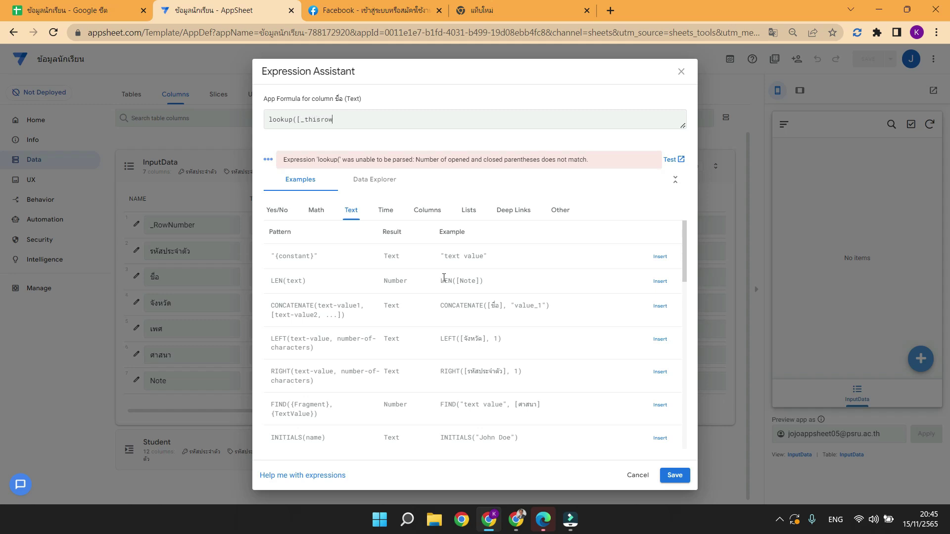
type("]")
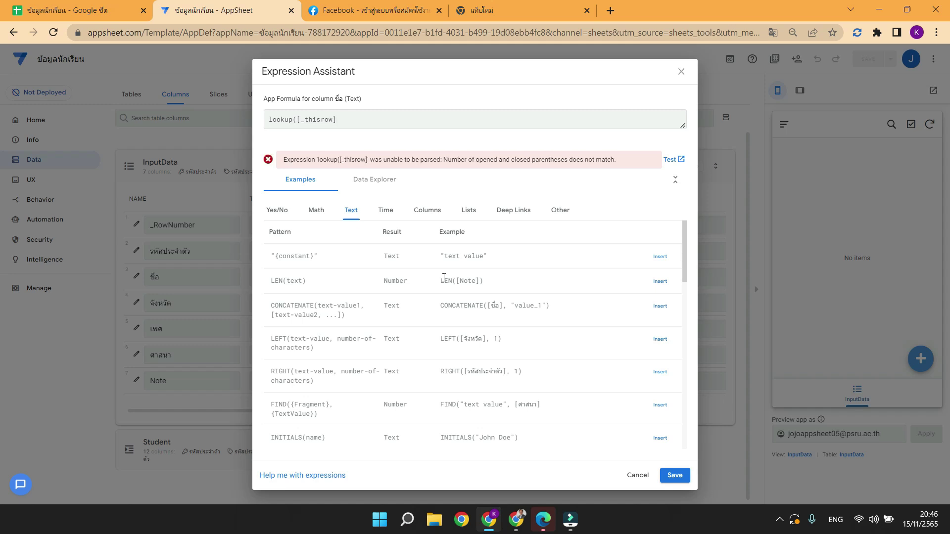
type(".[")
key("alt+shift")
type("รหัสประจำตัว")
key("alt+shift")
type("],")
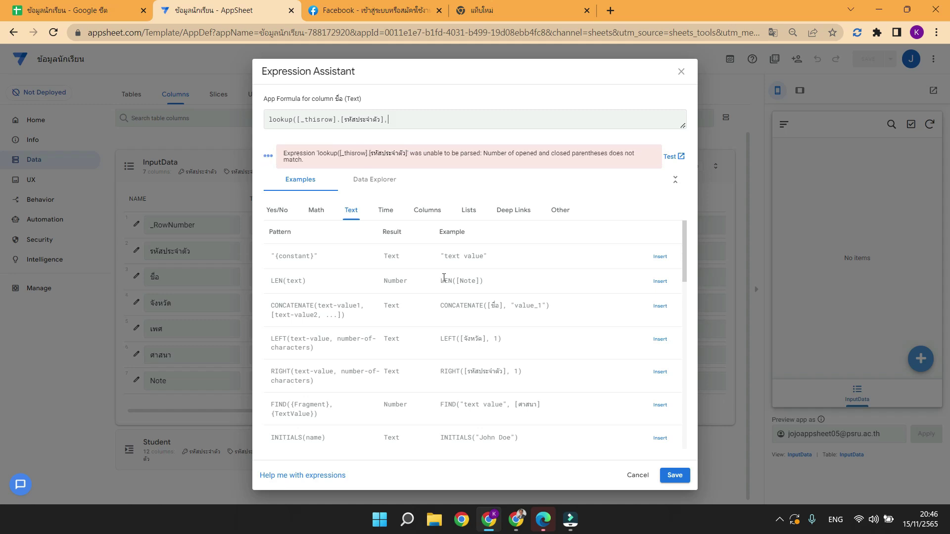
- Extend the lookup formula with the table argument "Student" and the match column argument "รหัสประจำตัว", followed by a comma
type("\"")
type("Student")
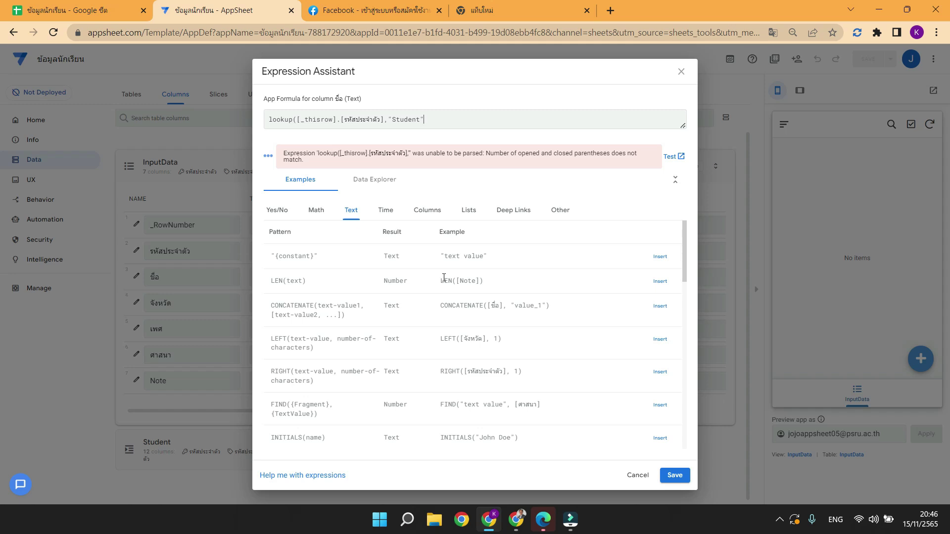
type(",")
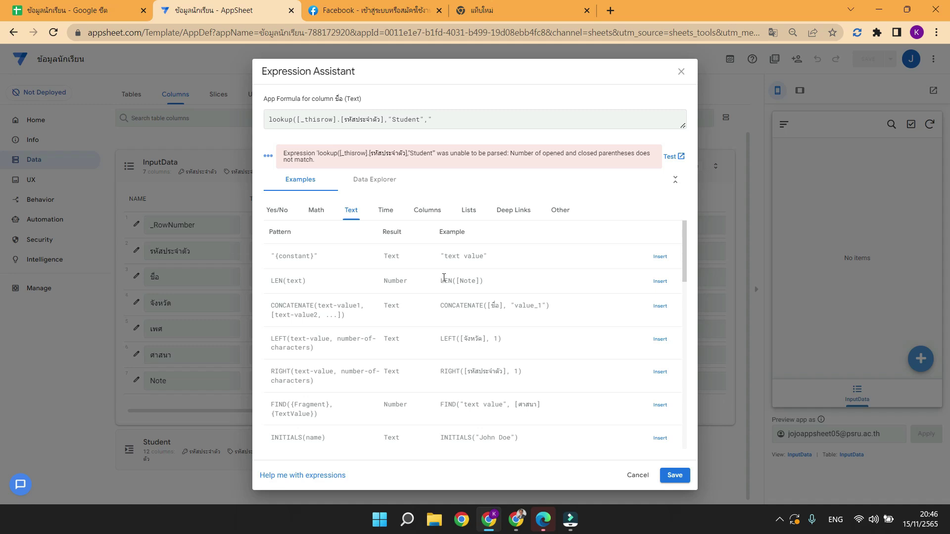
key("grave")
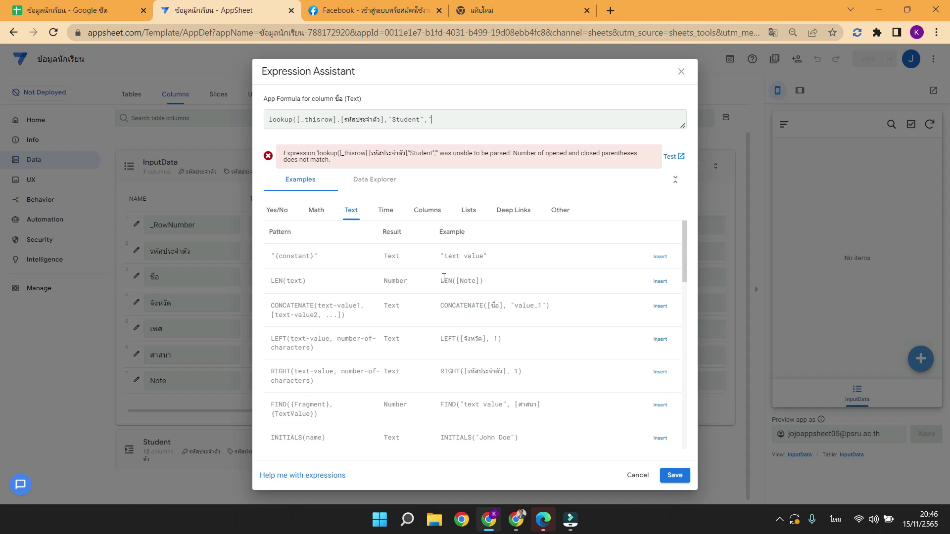
type("รหัสประจำต")
key("grave")
type("ัว\",")
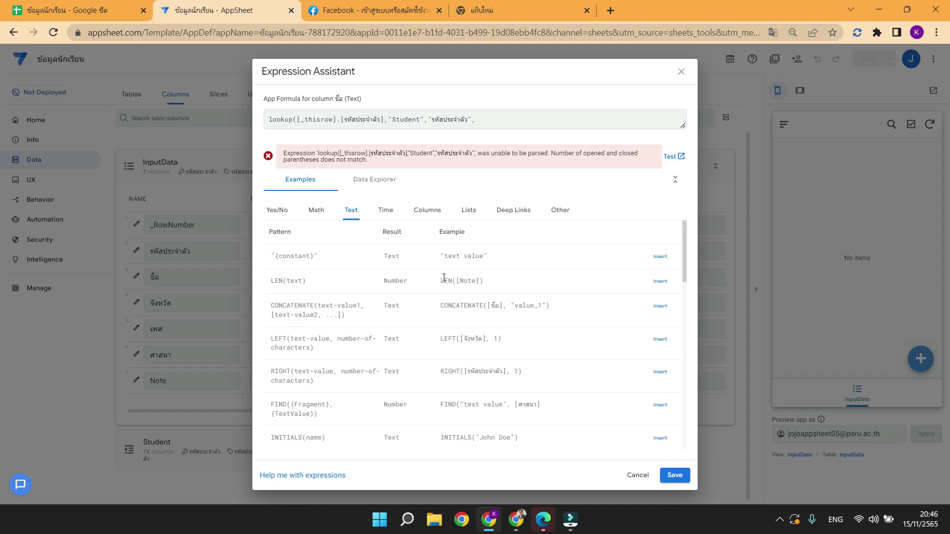
- Complete the lookup formula with the return column argument "ชื่อ" and a closing parenthesis
left_click_drag(341, 120, 387, 119)
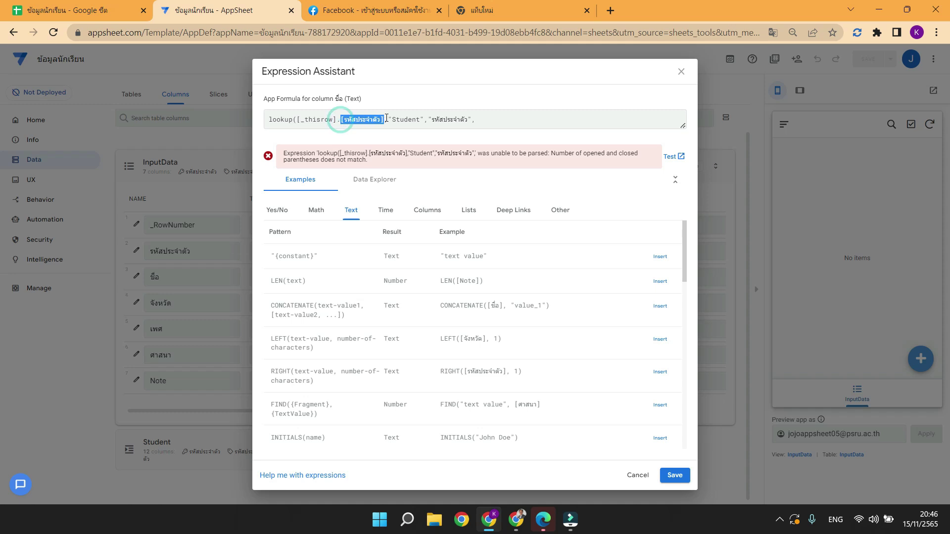
double_click(434, 120)
left_click(481, 122)
left_click(483, 122)
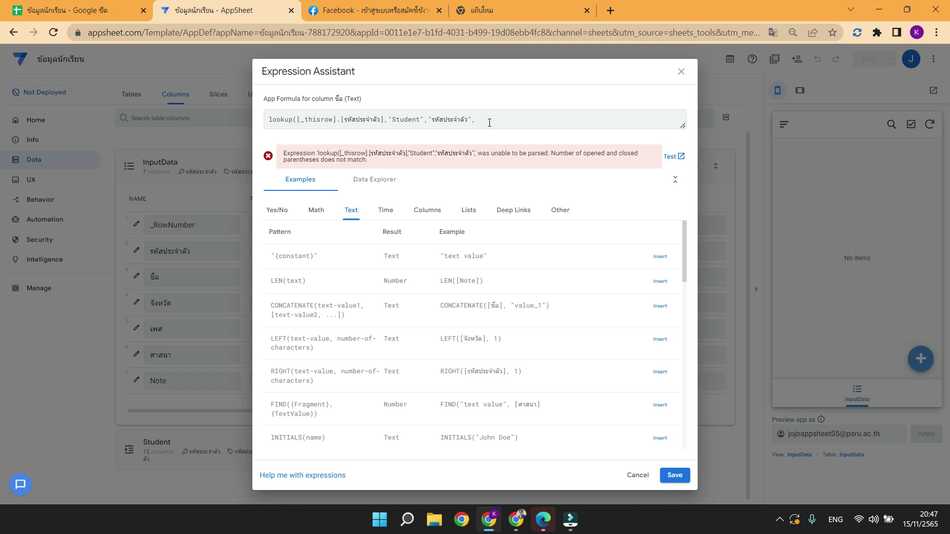
type("\"")
key("grave")
type("ชื่อ")
key("grave")
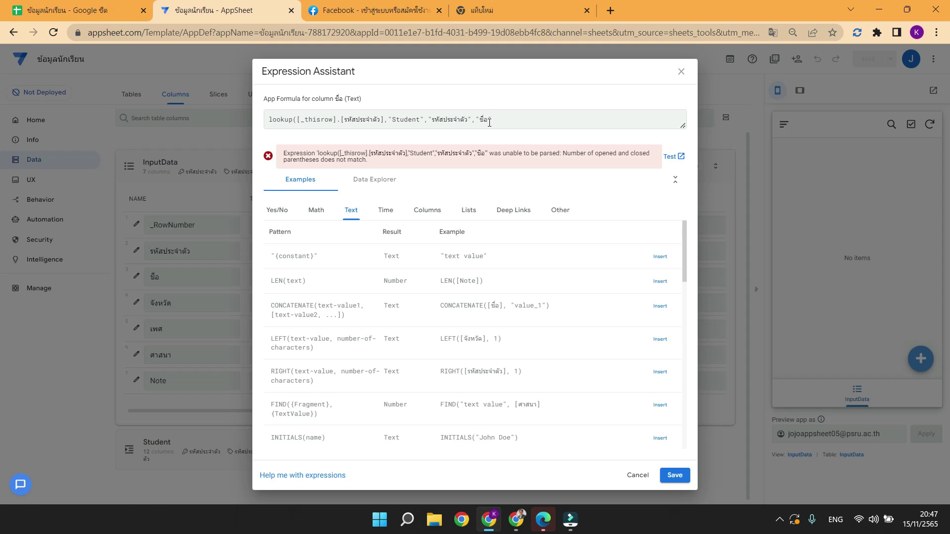
type(")")
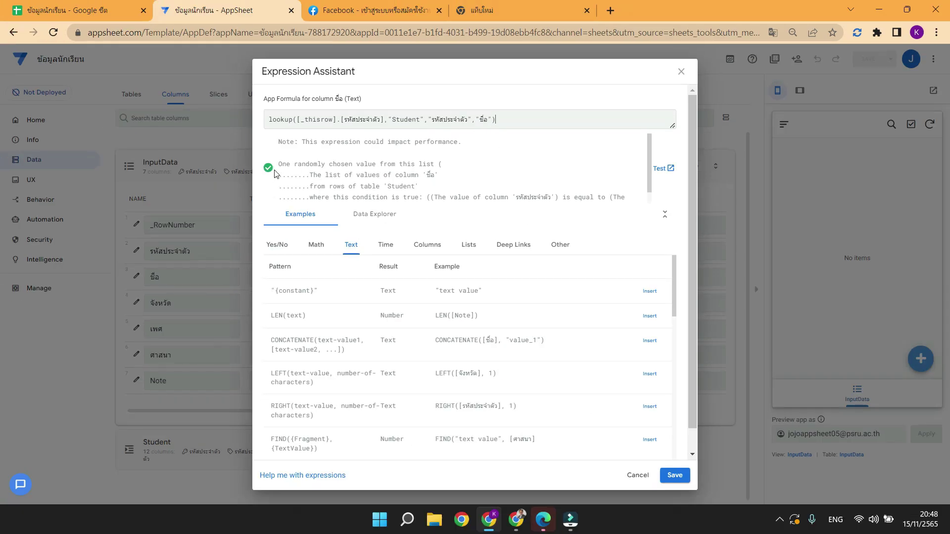
- Copy the full lookup expression, then save it as the ชื่อ column's formula along with the app
left_click_drag(521, 118, 266, 124)
key("ctrl+c")
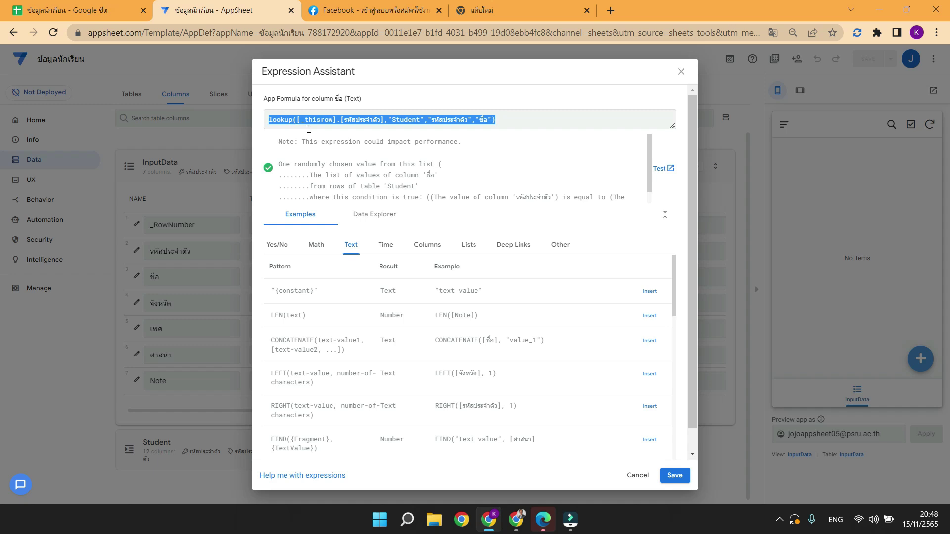
left_click(506, 161)
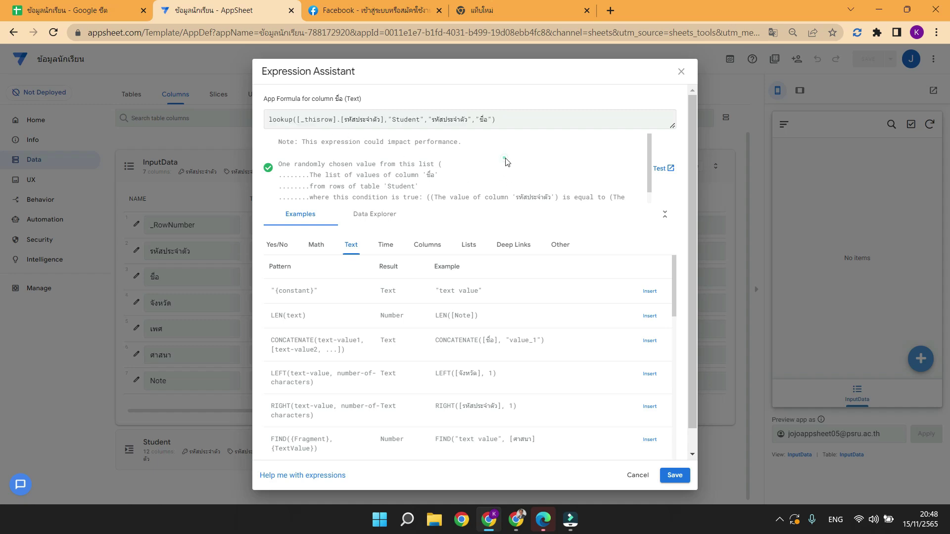
left_click(675, 475)
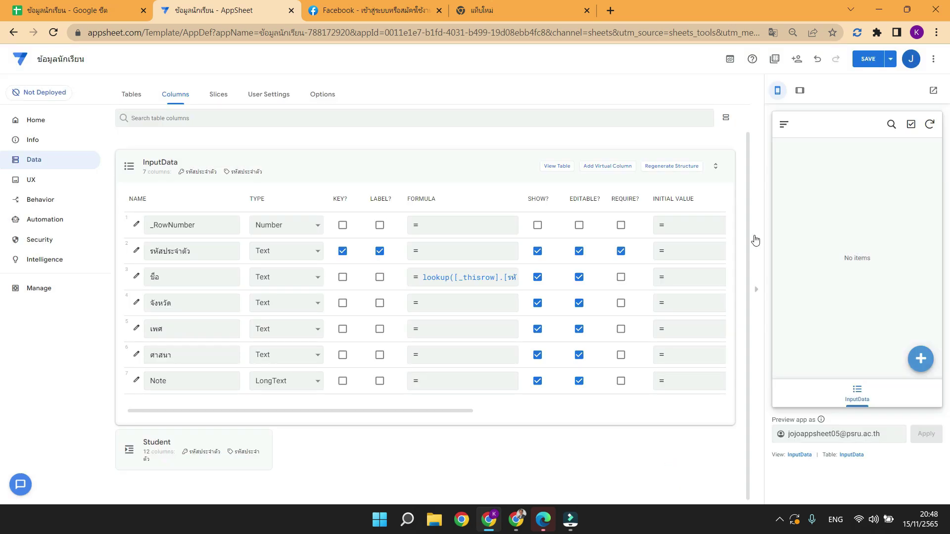
left_click(867, 61)
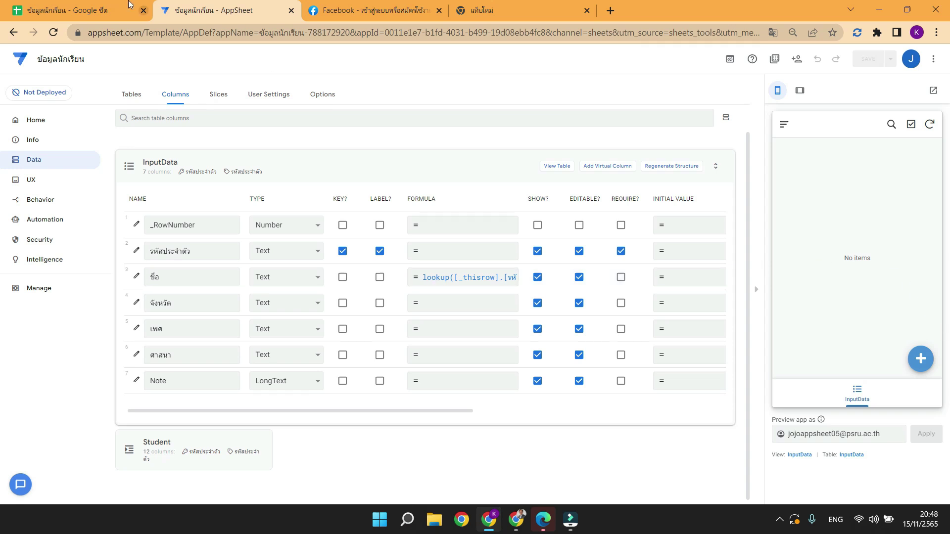
- Look up a student ID in the Student sheet, then enter it in a new InputData form in AppSheet to test the ชื่อ lookup
left_click(98, 10)
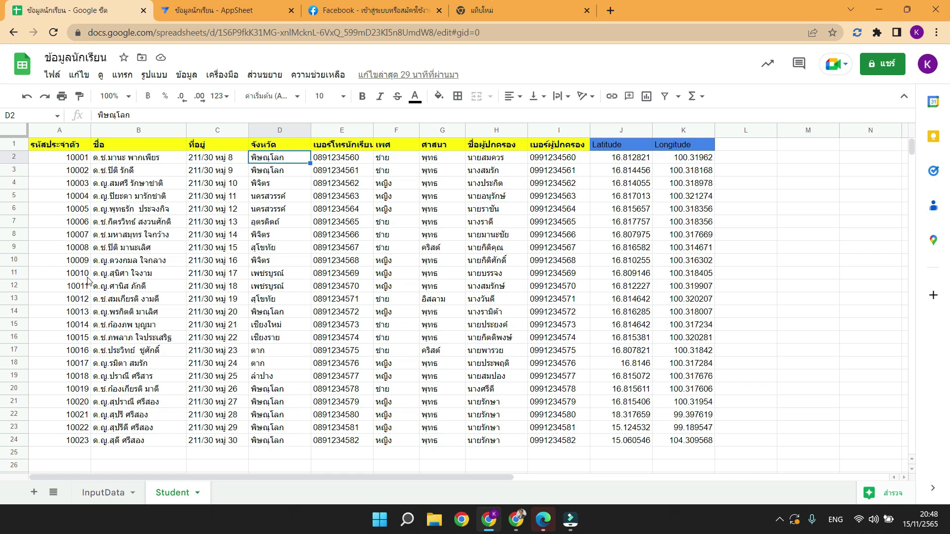
left_click(257, 16)
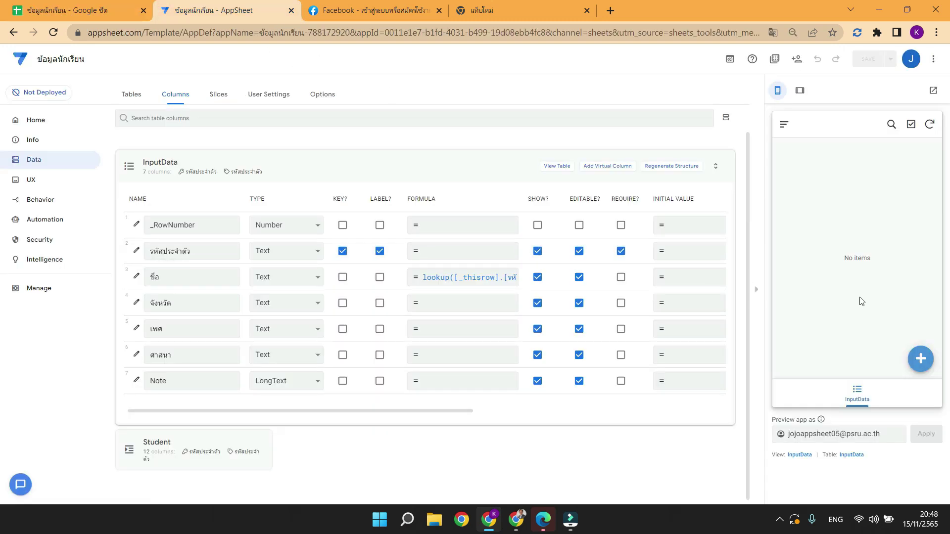
left_click(920, 360)
left_click(829, 174)
type("100")
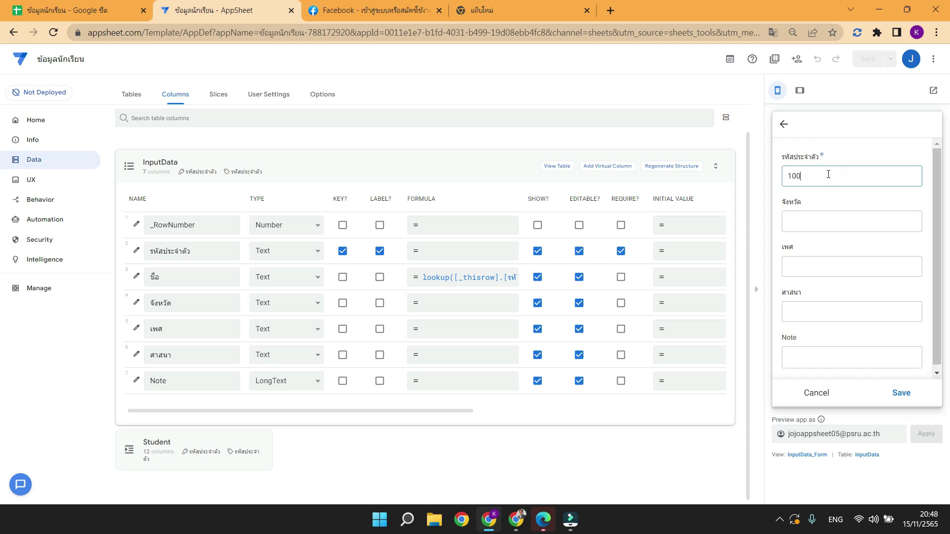
type("10")
left_click(830, 195)
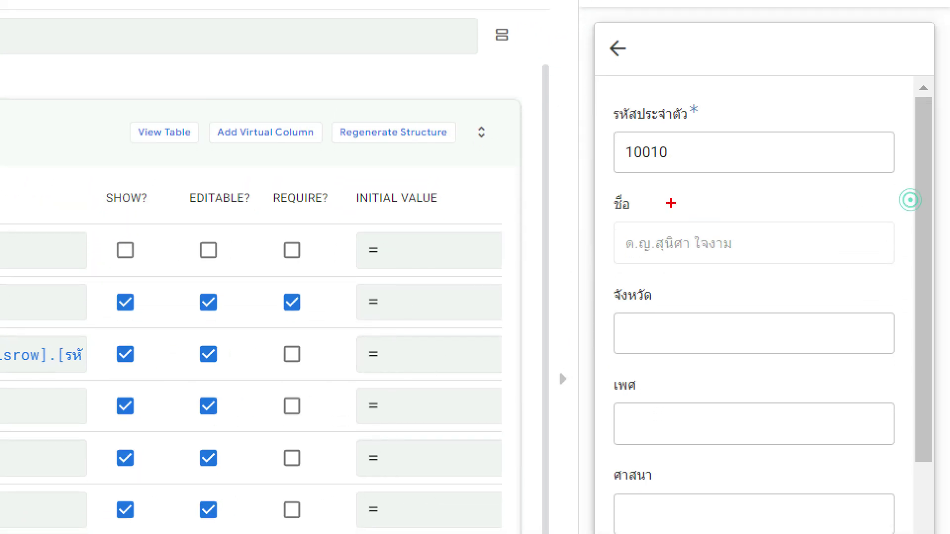
- Review the ชื่อ field and the fields still without formulas in the test form, then discard the entry
mouse_move(608, 186)
left_mouse_down()
mouse_move(665, 261)
mouse_move(793, 274)
left_mouse_up()
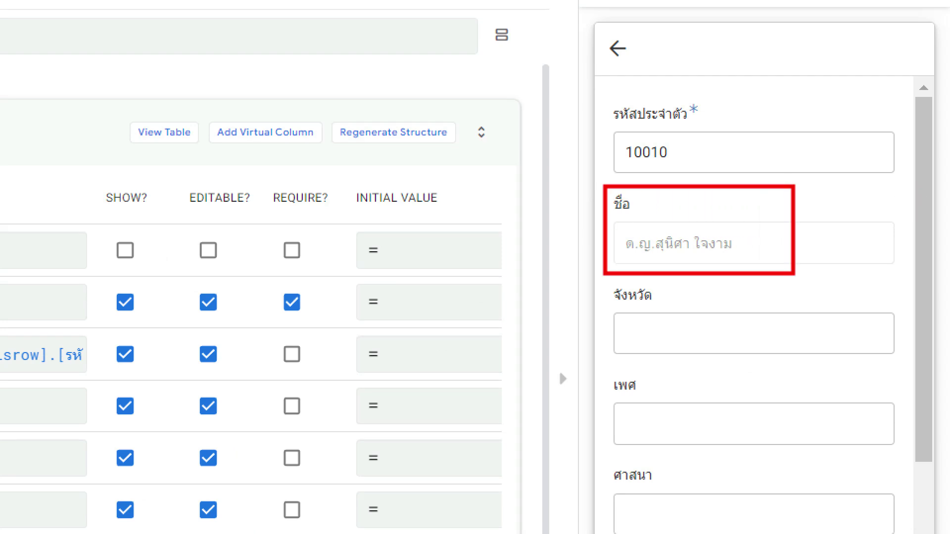
mouse_move(748, 242)
left_mouse_down()
mouse_move(755, 249)
mouse_move(770, 223)
left_mouse_up()
mouse_move(607, 286)
left_mouse_down()
mouse_move(614, 319)
mouse_move(770, 490)
mouse_move(812, 519)
left_mouse_up()
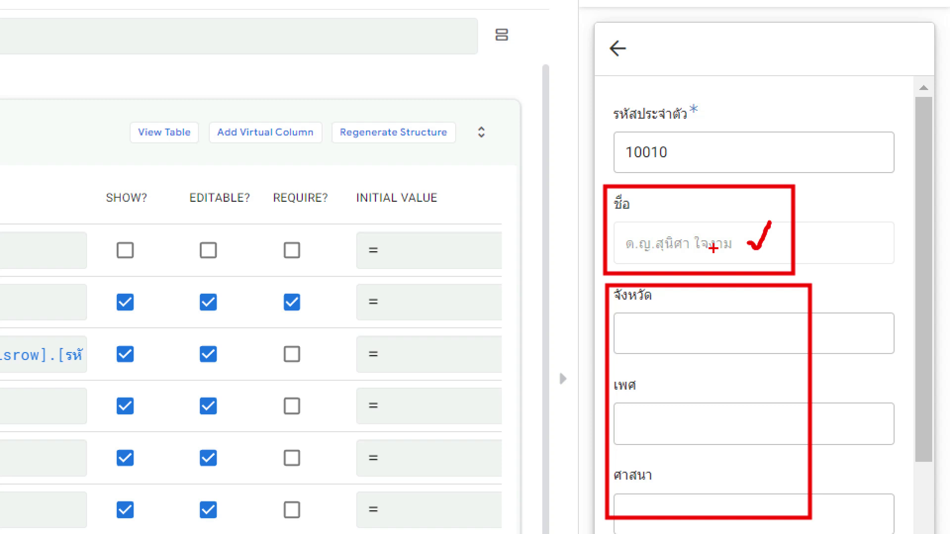
key("Escape")
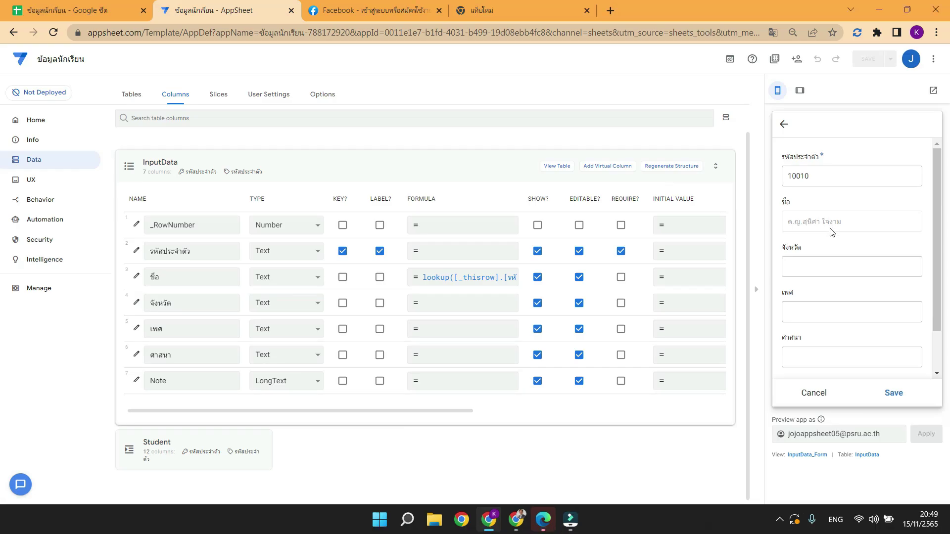
left_click(813, 393)
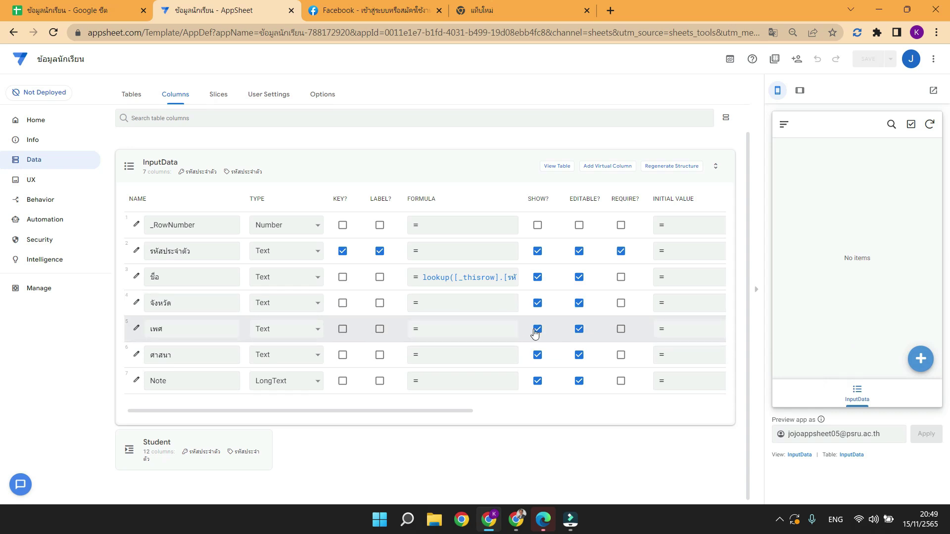
- Set the จังหวัด column's formula to the copied lookup with "จังหวัด" as the return column, and save the formula
left_click(470, 309)
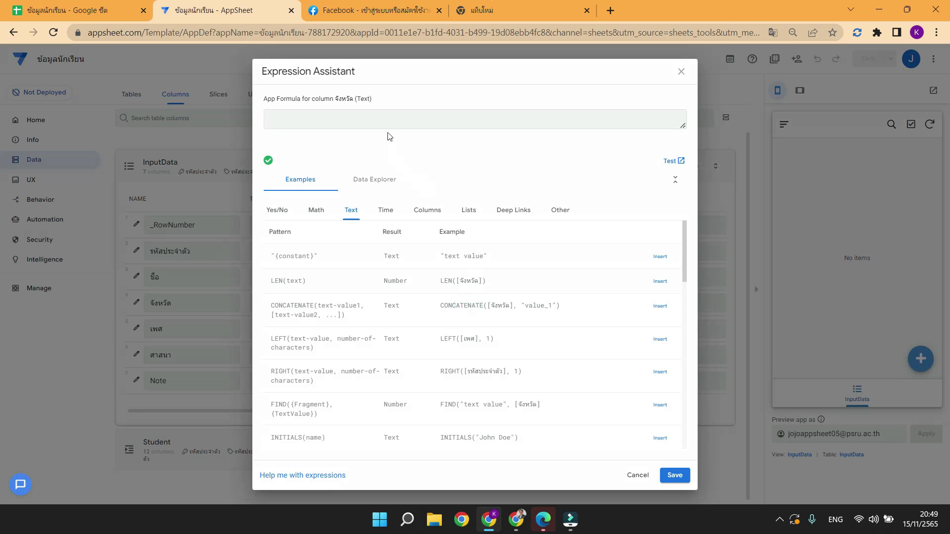
left_click(391, 119)
key("ctrl+v")
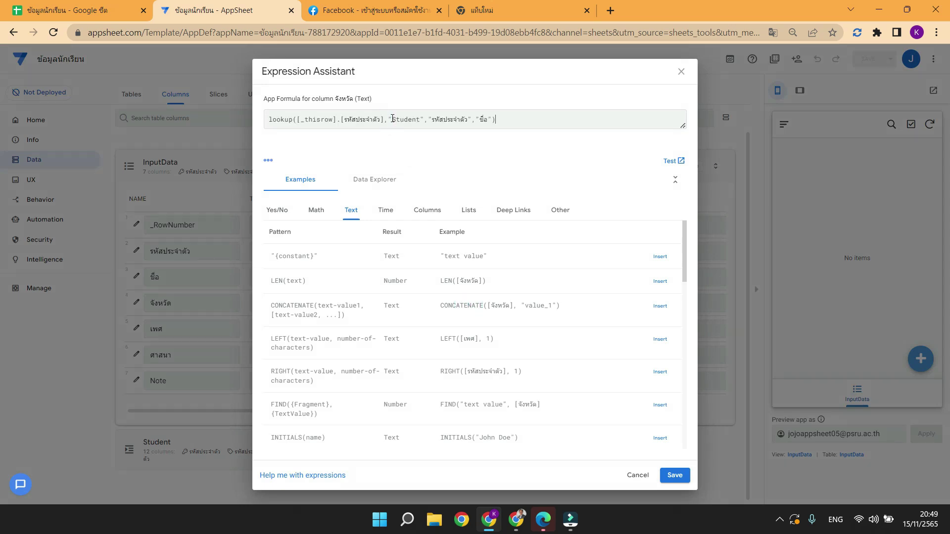
left_click(487, 119)
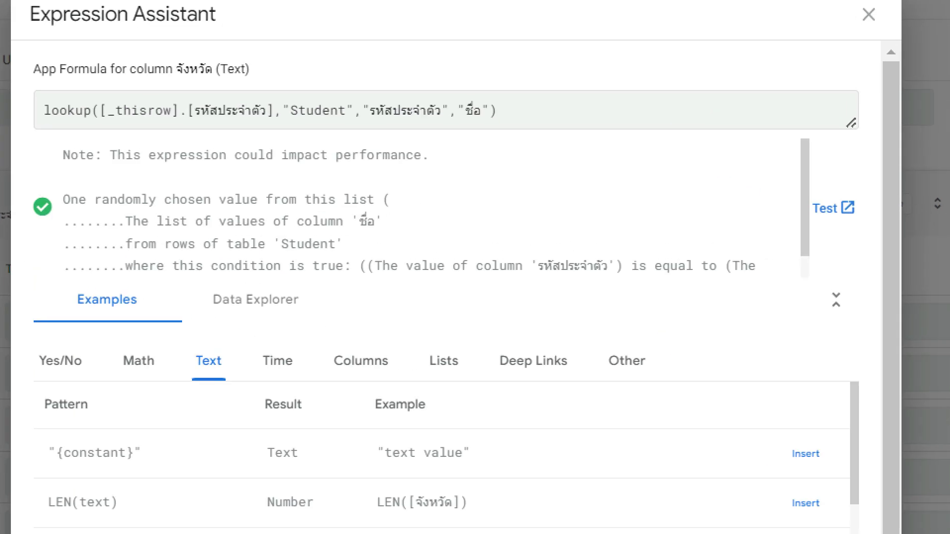
left_click(457, 124)
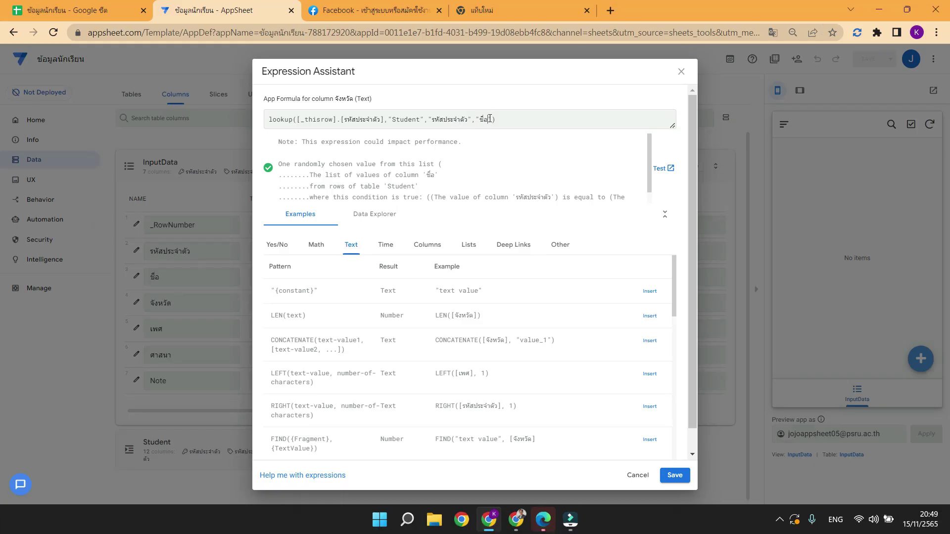
left_click(489, 118)
key("BackSpace")
key("grave")
type("จังหวัด")
left_click(678, 476)
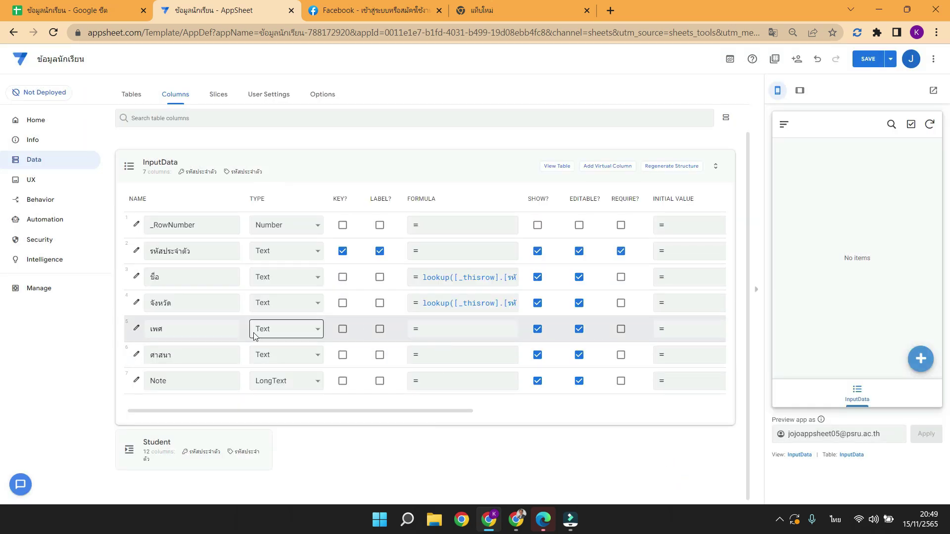
- Set the เพศ column's formula to the copied lookup with "เพศ" as the return column, and save the formula
left_click(465, 336)
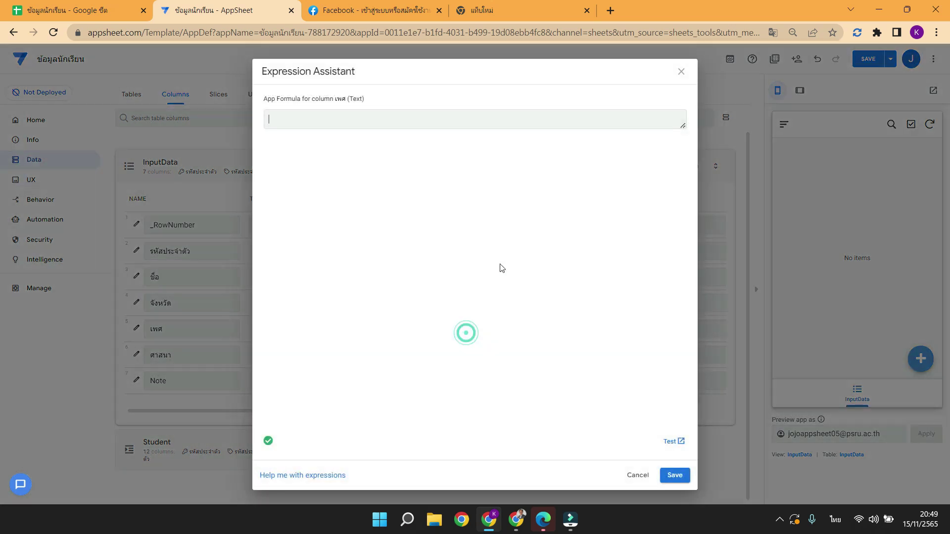
left_click(446, 121)
type("lookup([_thisrow].[รหัสประจำตัว],\"Student\",\"รหัสประจำตัว\",\"ชื่อ\")")
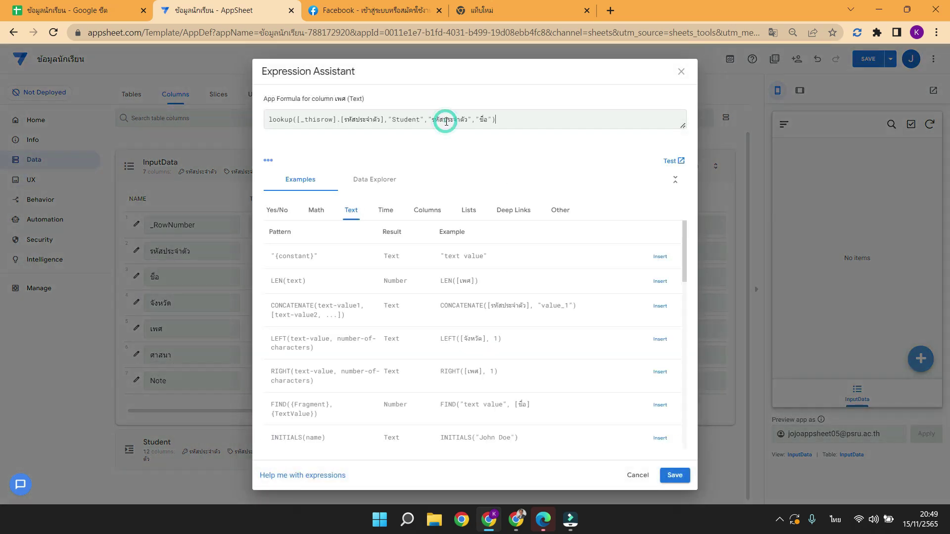
left_click(488, 119)
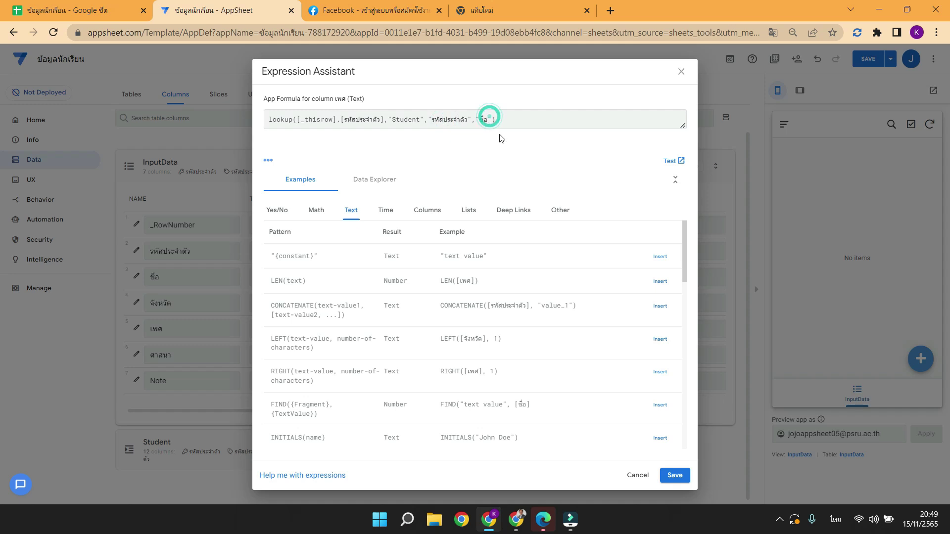
type("เพศ")
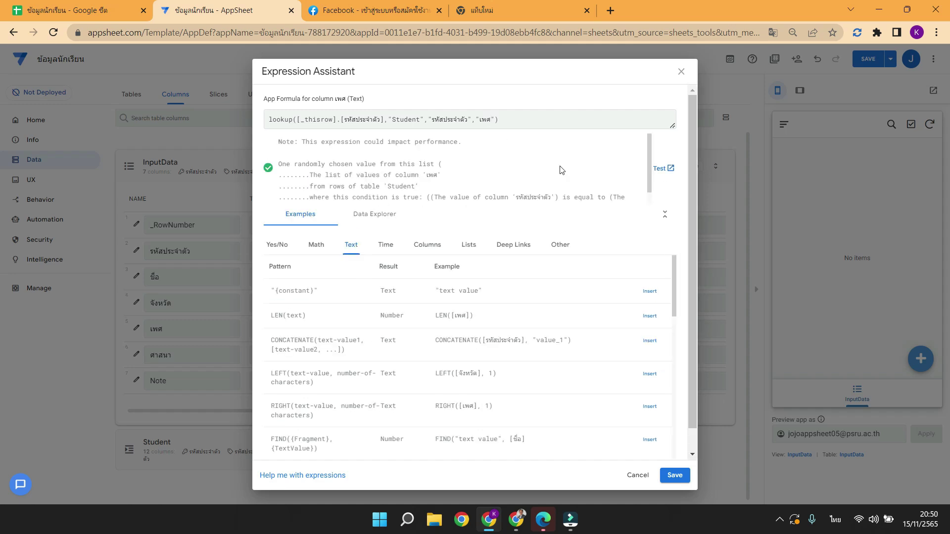
left_click(675, 476)
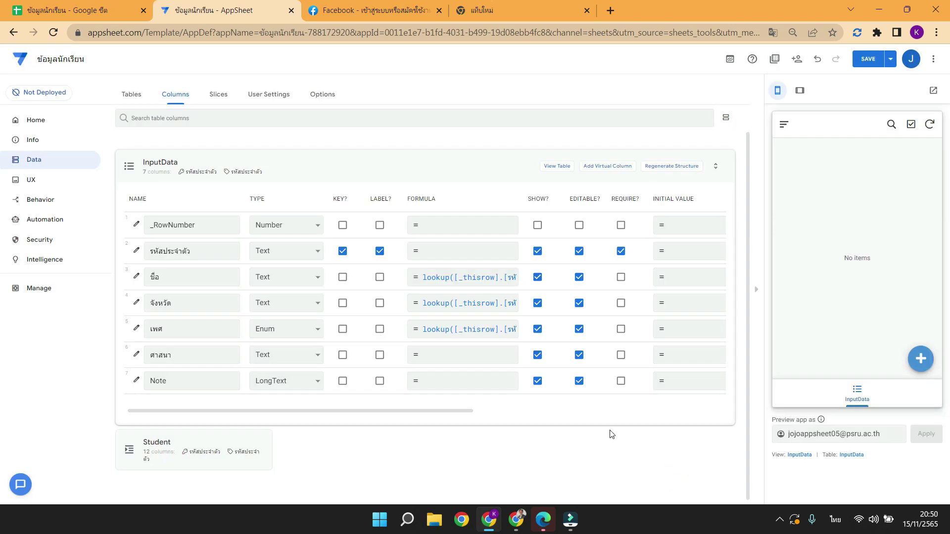
- Set the ศาสนา column's formula to the copied lookup with "ศาสนา" as the return column, then save the formula and the app
left_click(471, 357)
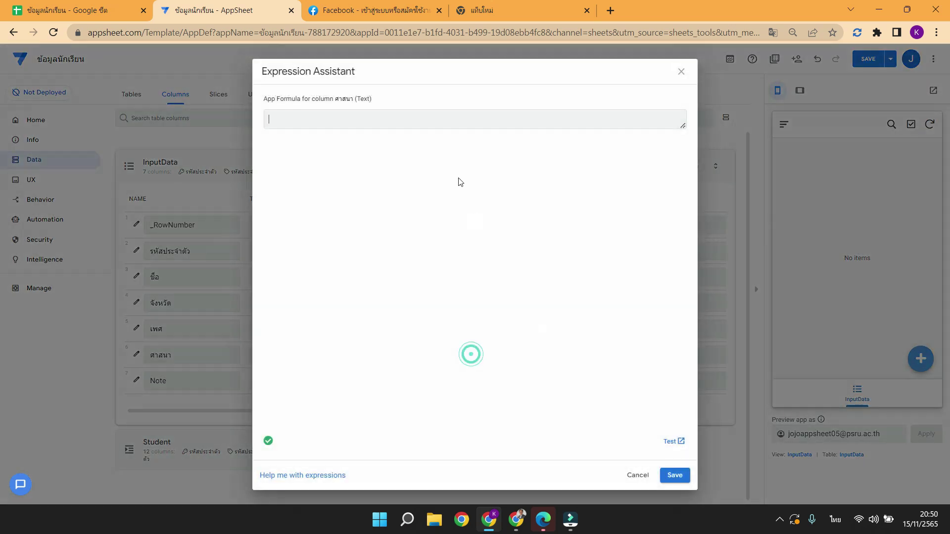
left_click(401, 115)
type("lookup([_thisrow].[รหัสประจำตัว],\"Student\",\"รหัสประจำตัว\",\"ชื่อ\")")
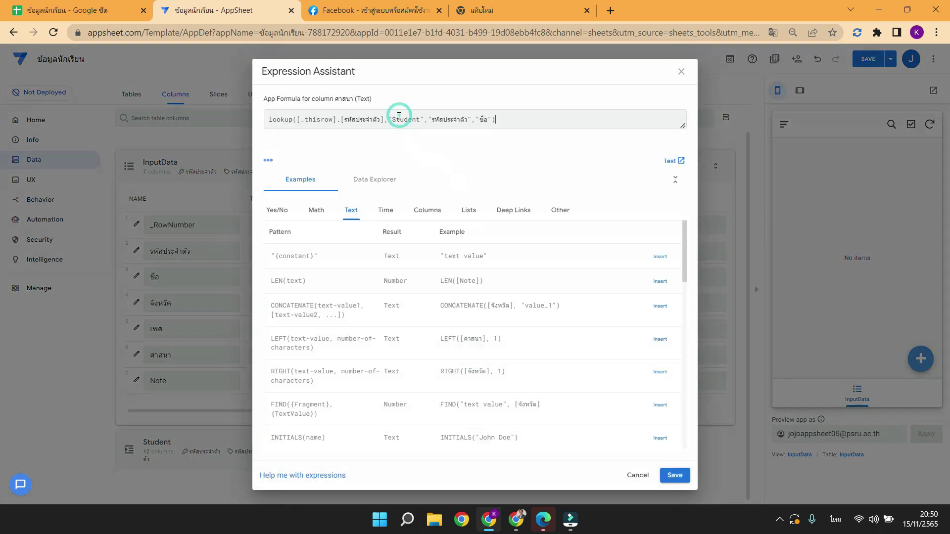
left_click(489, 117)
key("BackSpace")
key("BackSpace")
key("BackSpace")
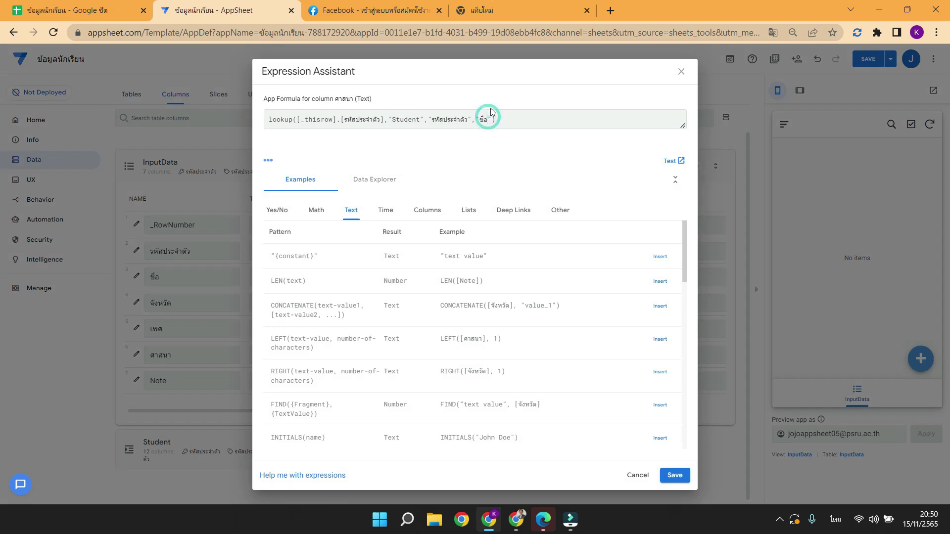
type("ศาสนา")
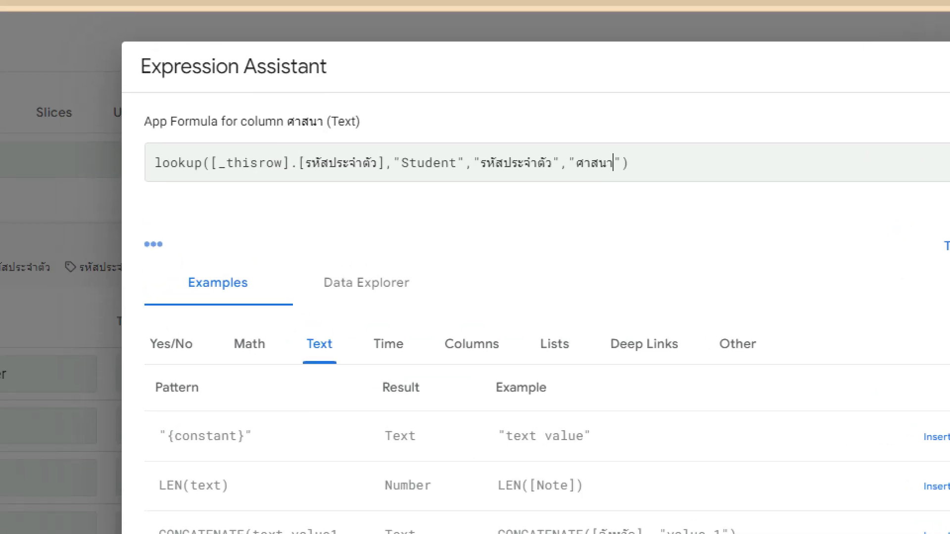
left_click(382, 76)
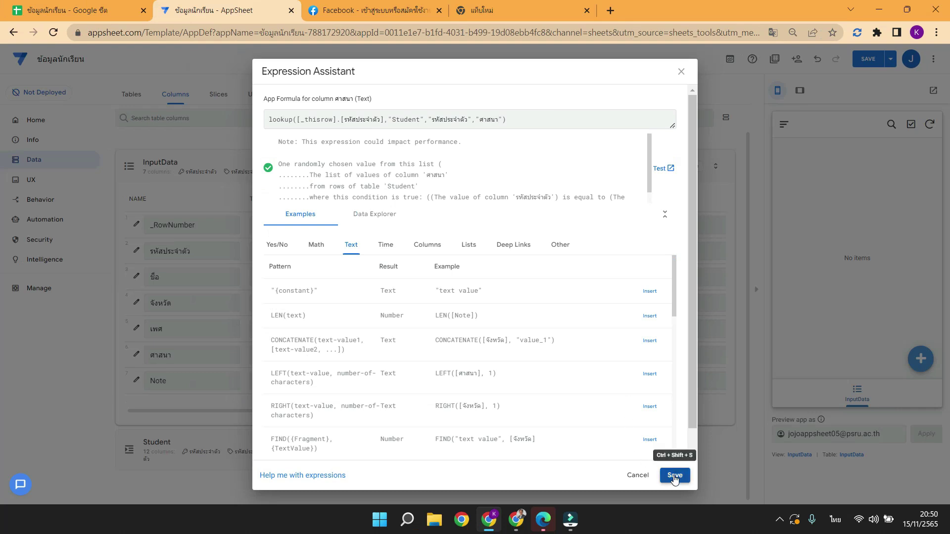
left_click(674, 476)
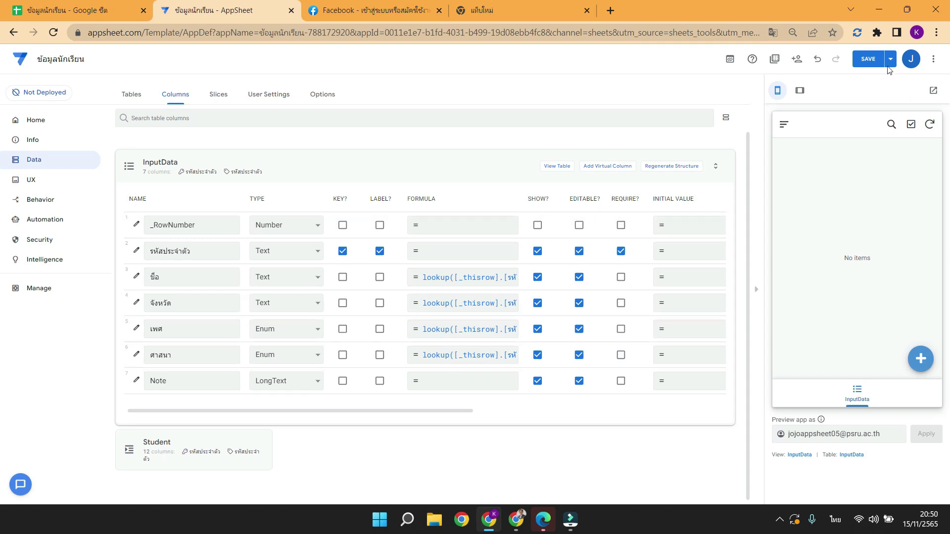
left_click(868, 61)
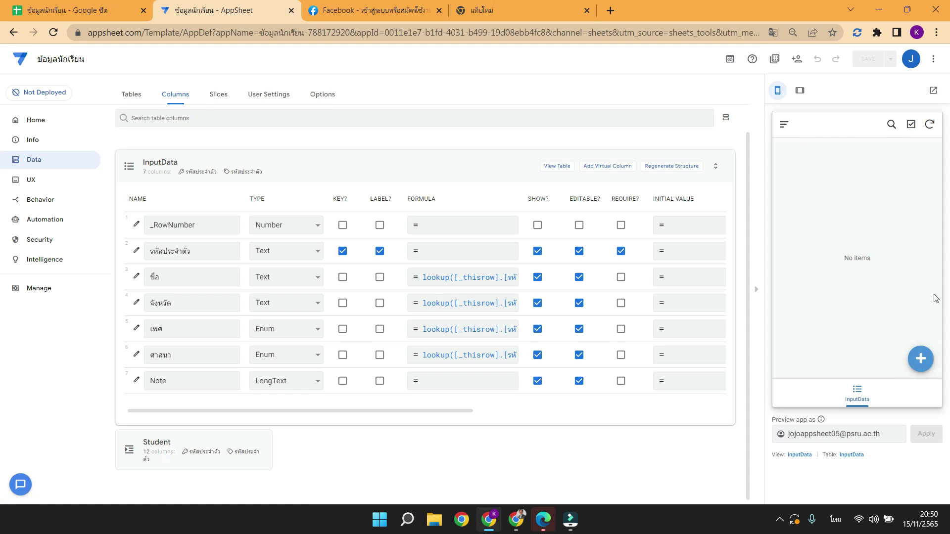
- Start a new InputData record and enter a student ID from the Student sheet in the รหัสประจำตัว field
left_click(922, 360)
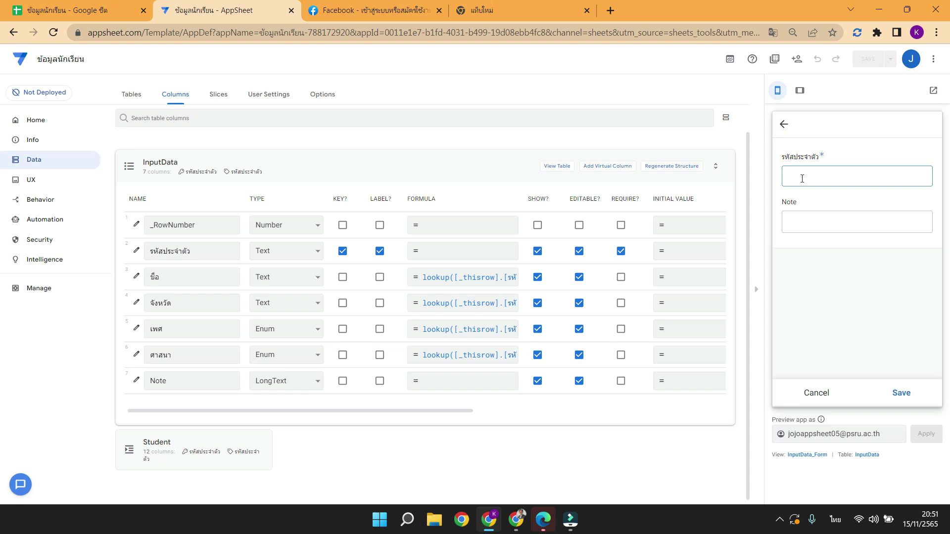
left_click(117, 12)
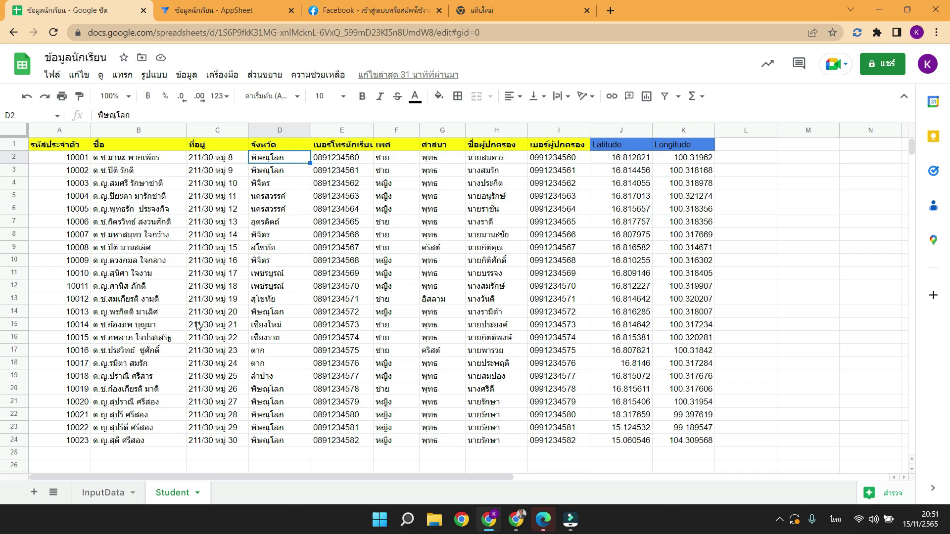
left_click(236, 17)
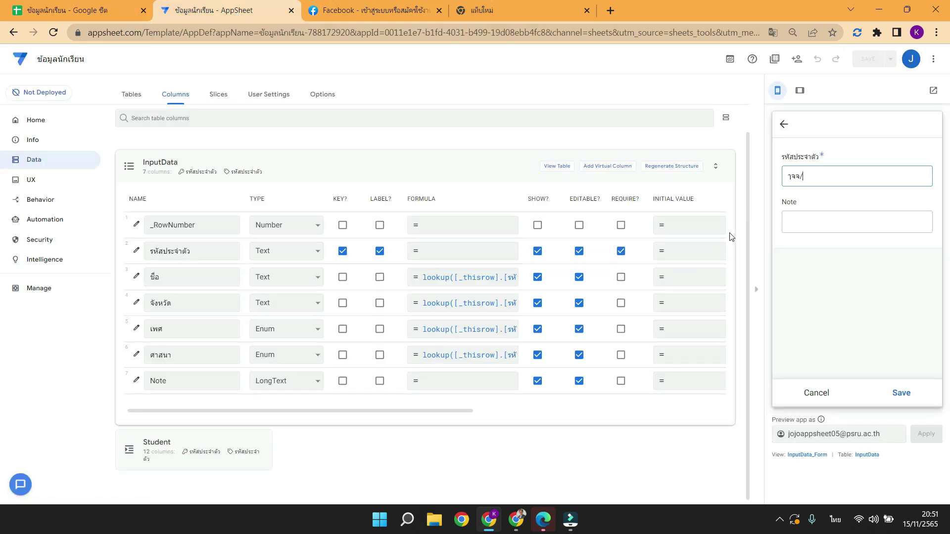
key("BackSpace")
key("BackSpace")
key("BackSpace")
key("BackSpace")
key("grave")
type("100")
left_click(851, 218)
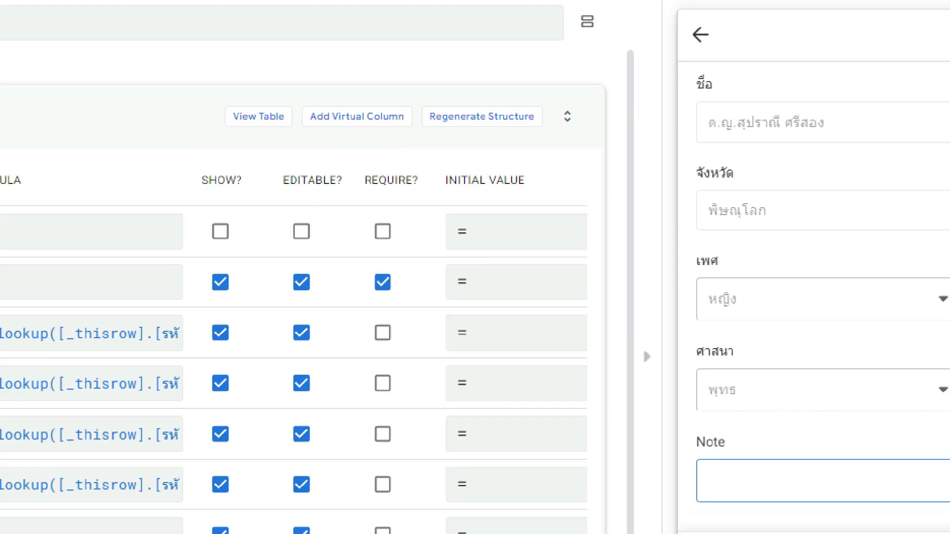
mouse_move(602, 61)
left_mouse_down()
mouse_move(683, 112)
mouse_move(781, 143)
left_mouse_up()
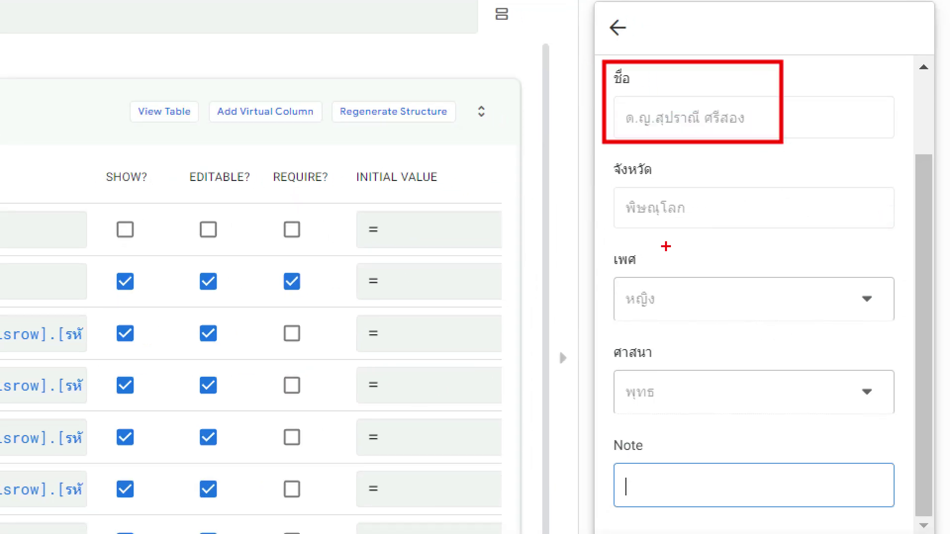
left_click_drag(604, 155, 720, 236)
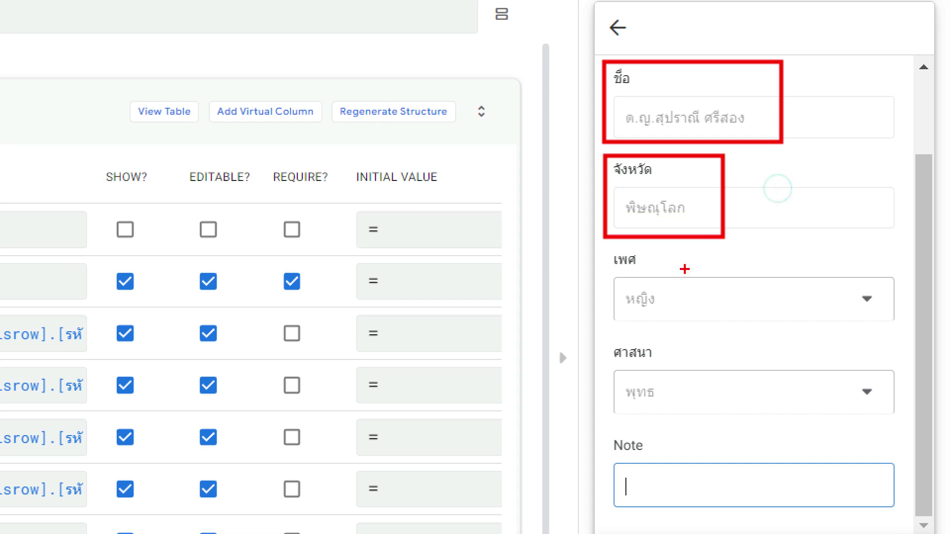
left_click_drag(602, 247, 766, 332)
left_click_drag(604, 340, 730, 417)
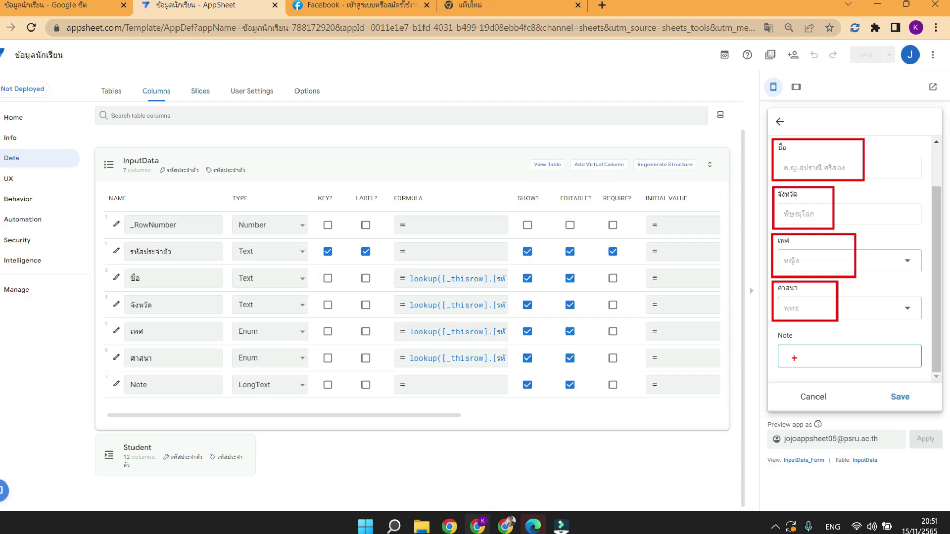
key("Escape")
- Enter "เป็นเด็กเรียนดี" as the Note of the new InputData record and save the record
left_click(822, 352)
key("alt+shift")
type("เป็นเด็กเรียนดี")
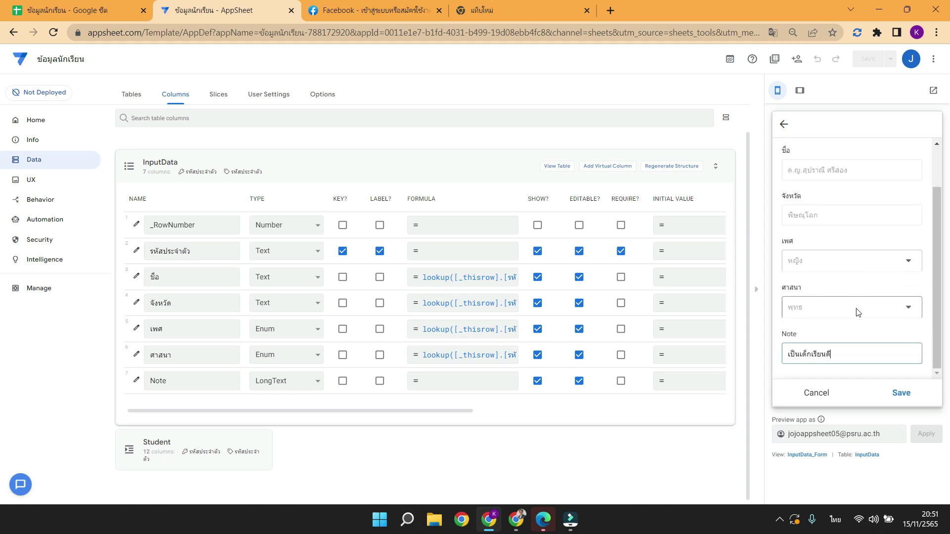
left_click(900, 394)
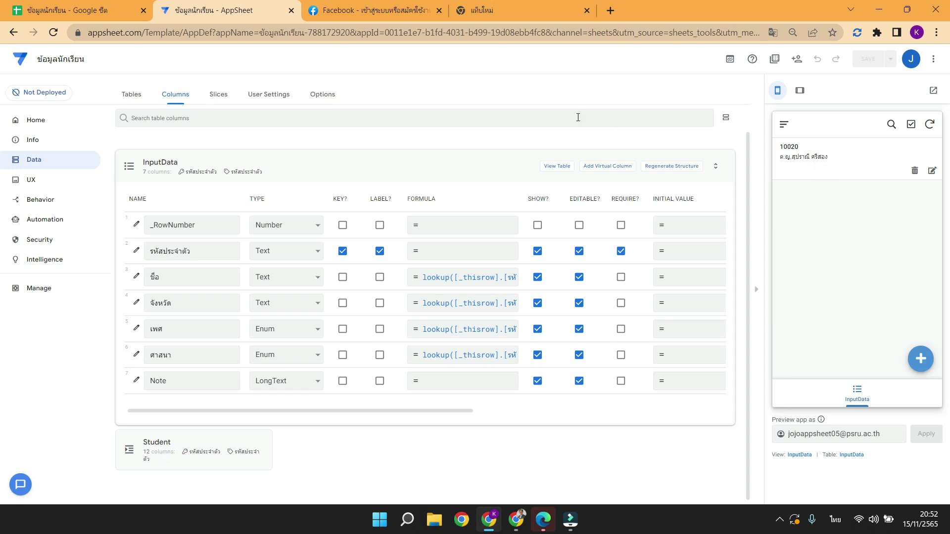
- Check the new record in the InputData sheet of the Google Sheets file, then return to AppSheet
left_click(83, 14)
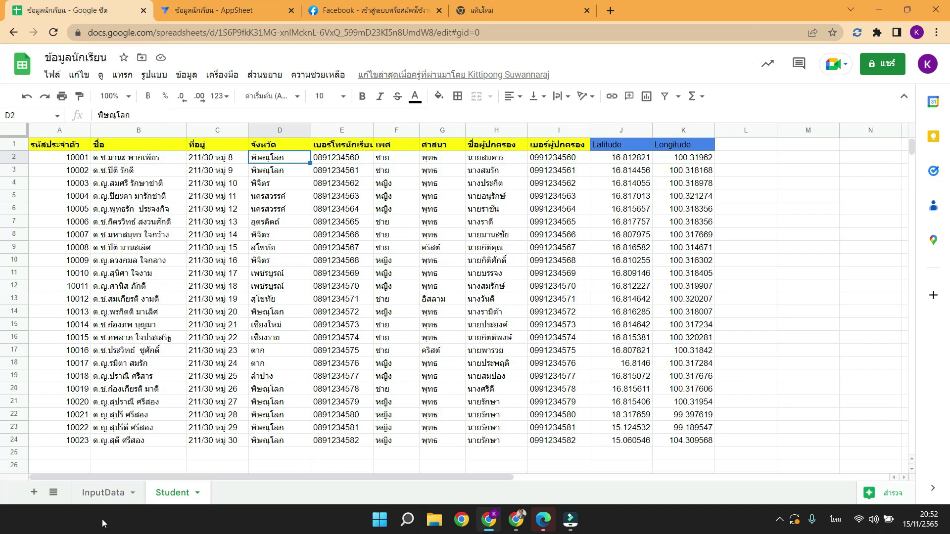
left_click(103, 493)
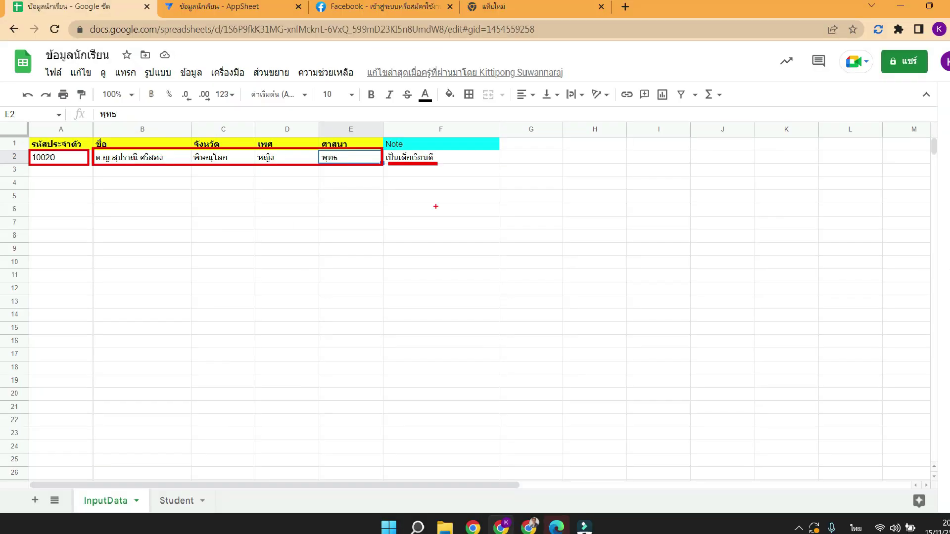
left_click(256, 12)
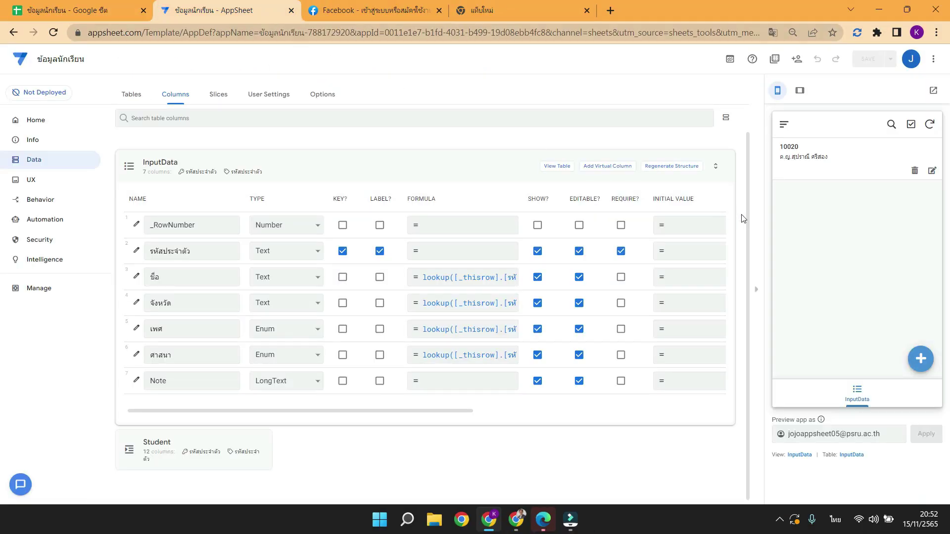